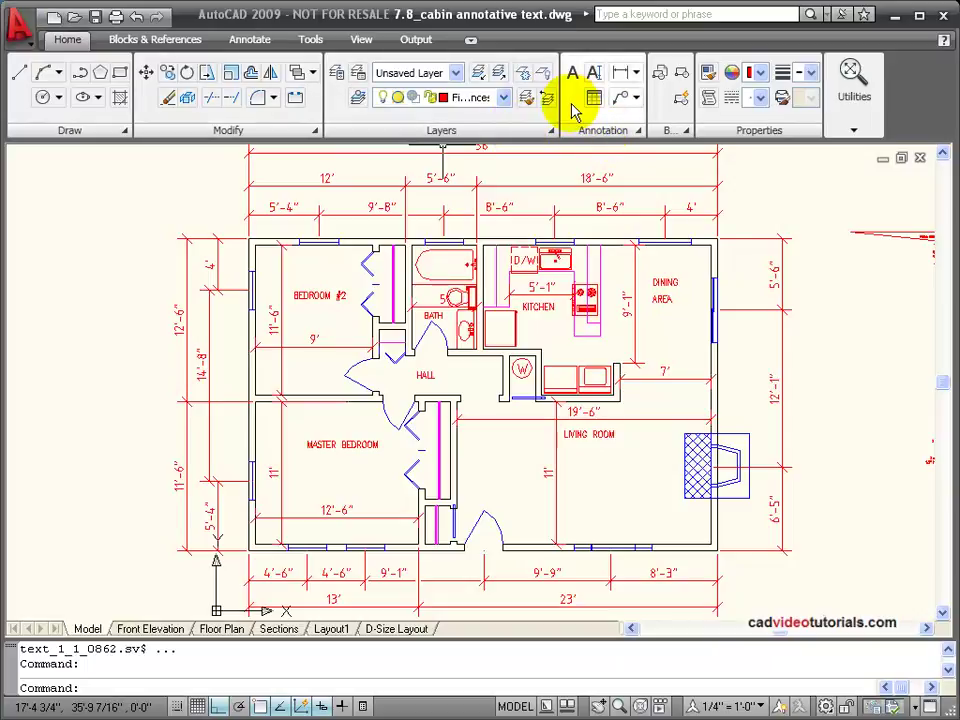
# Expand the Annotation panel to show the text style options
pyautogui.click(640, 131)
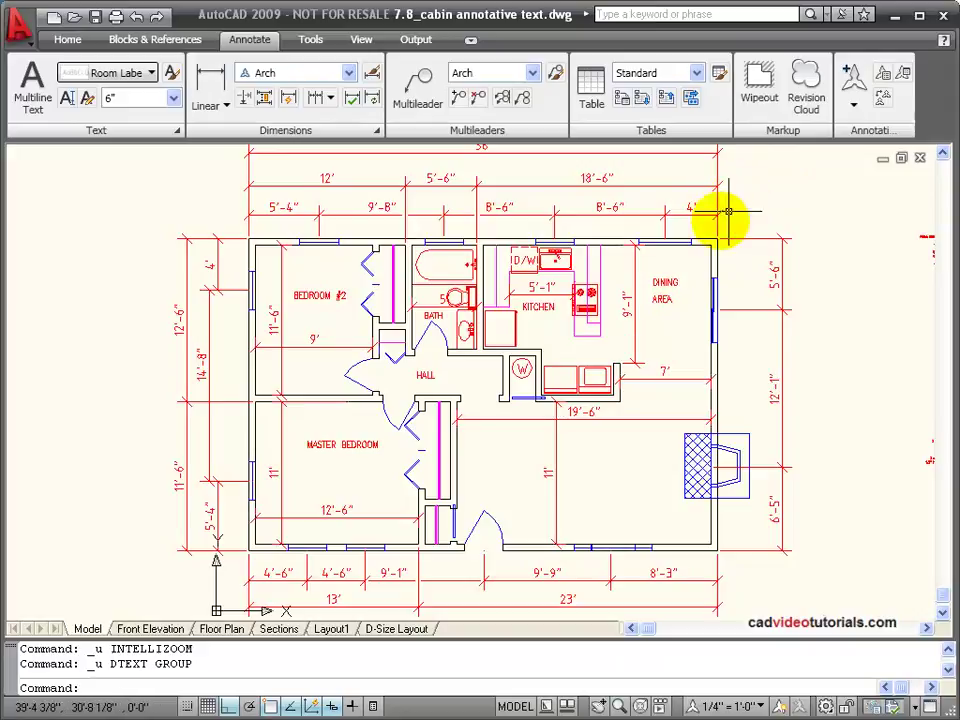
# Clear the stray 11' dimension selection, confirm Room Labels is current, and open Text Style
pyautogui.click(552, 470)
pyautogui.press('Escape')
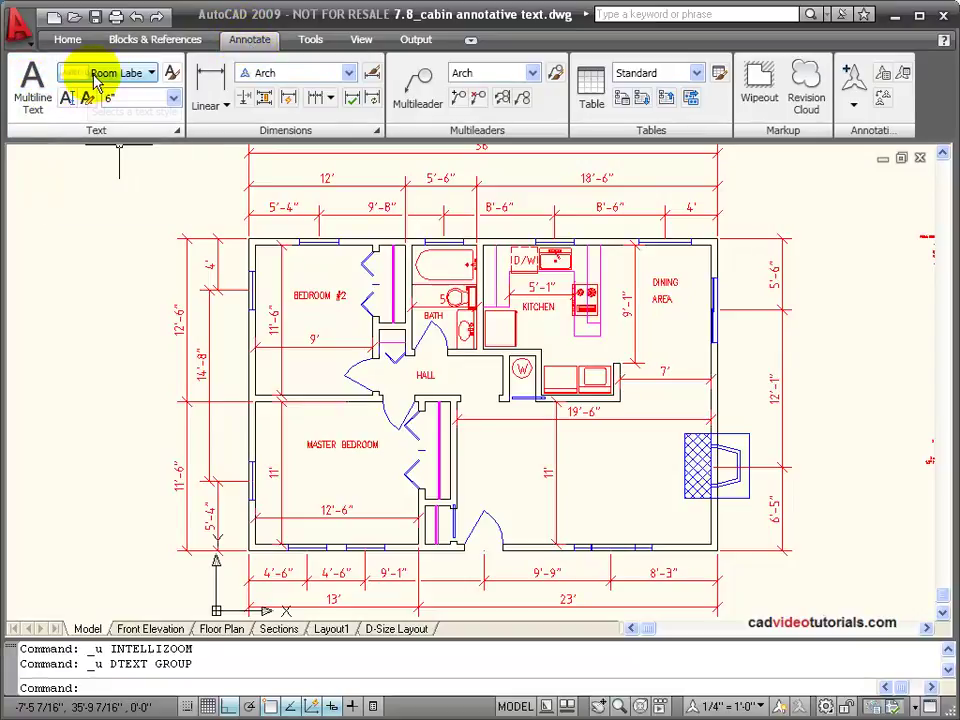
pyautogui.click(152, 74)
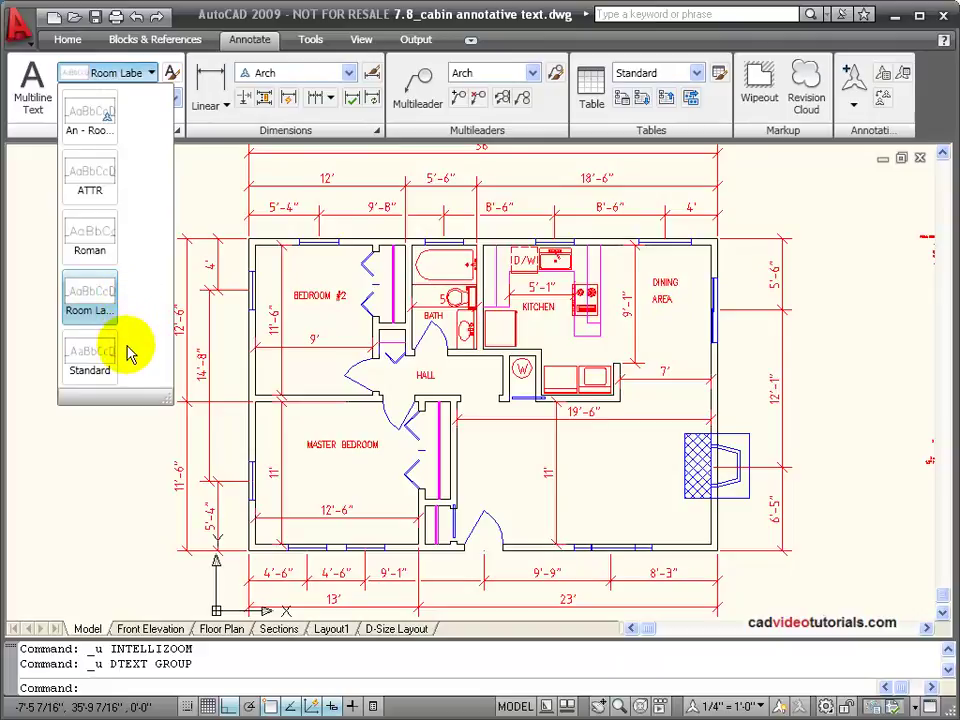
pyautogui.click(133, 450)
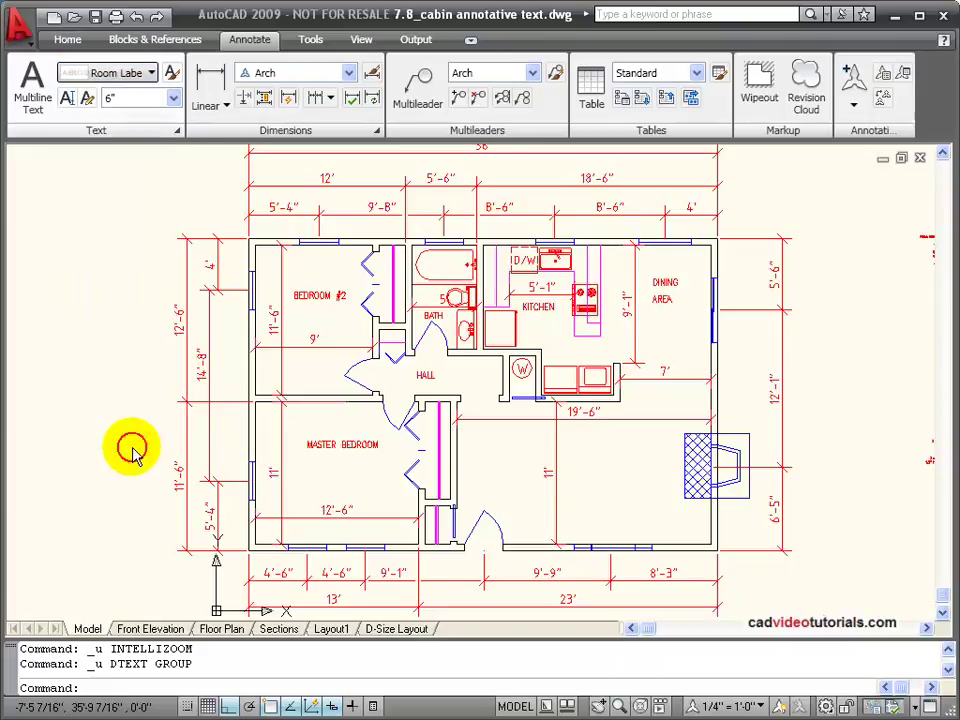
pyautogui.click(171, 72)
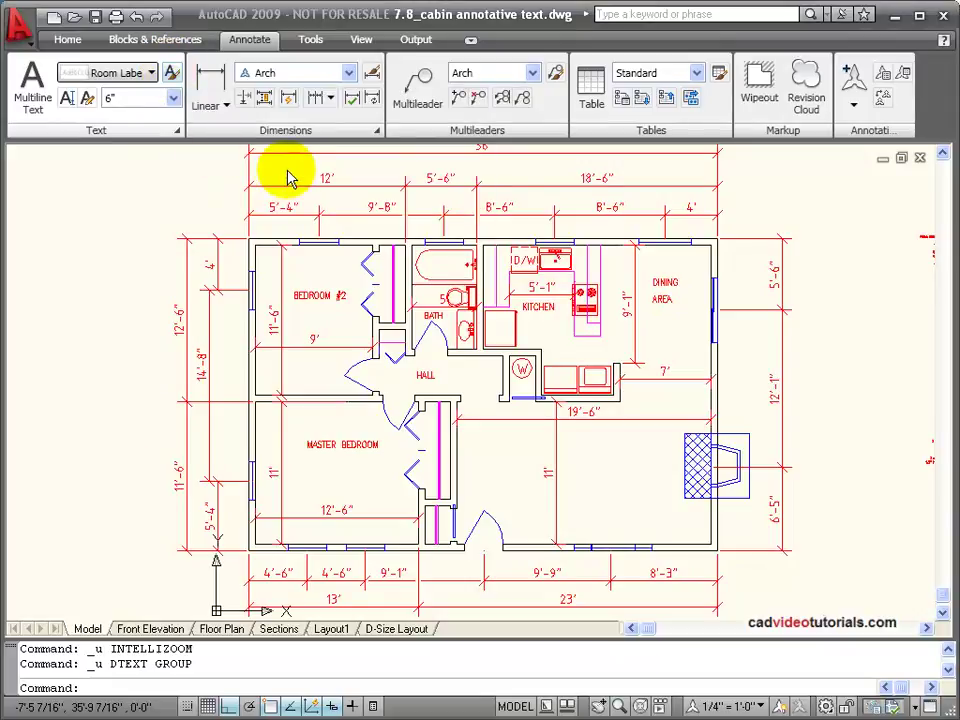
pyautogui.moveTo(493, 189); pyautogui.dragTo(447, 122)
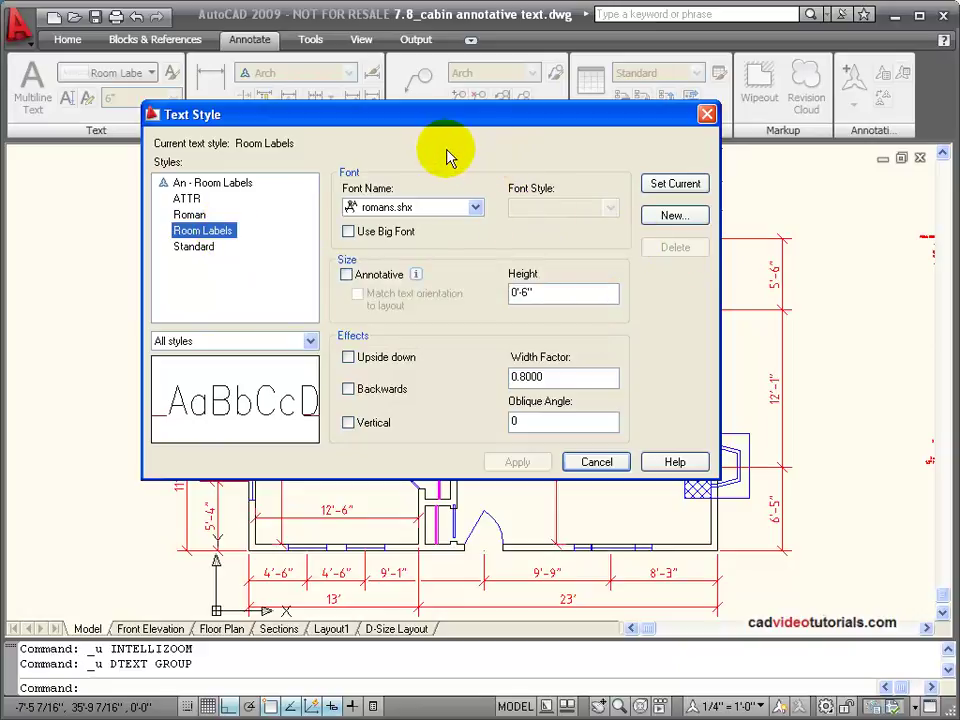
pyautogui.click(477, 207)
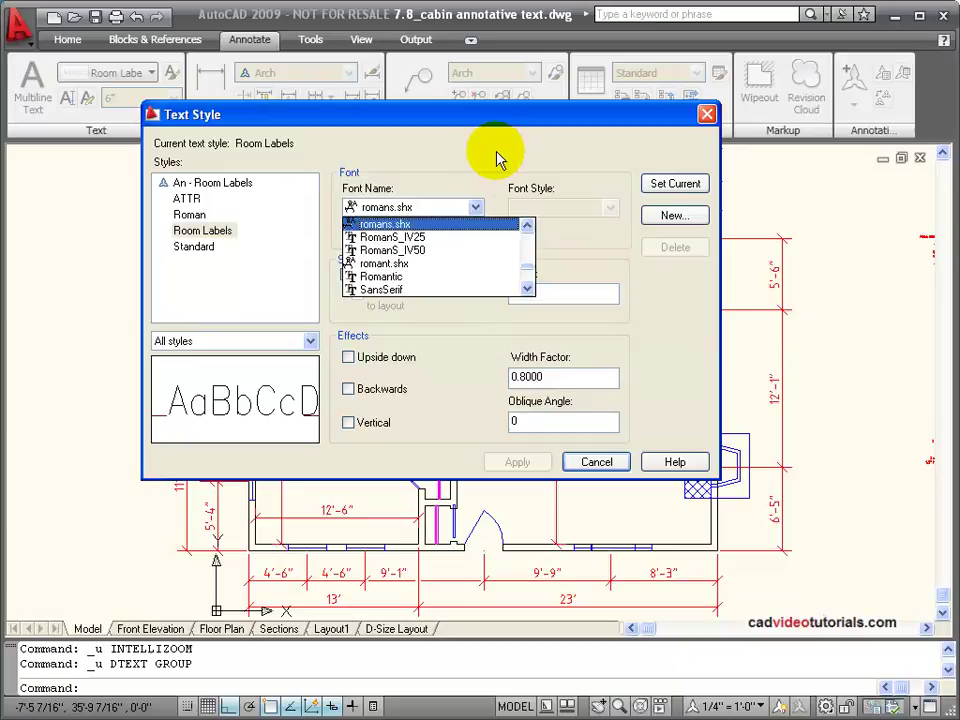
# Keep romans.shx as the font and set Room Labels as the current text style
pyautogui.click(482, 156)
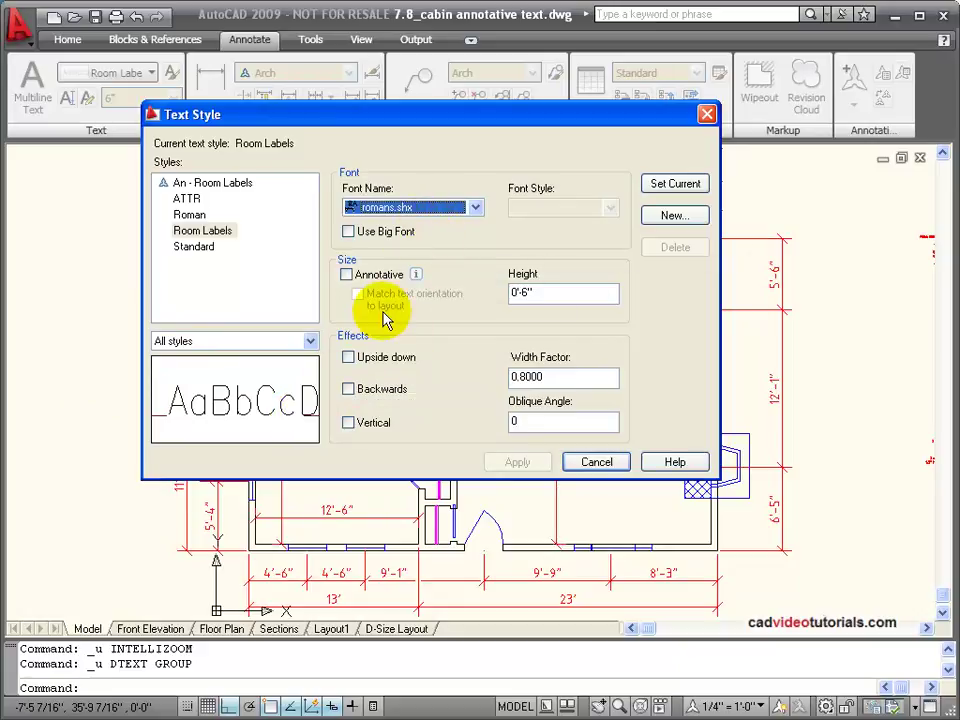
pyautogui.click(218, 232)
pyautogui.click(654, 189)
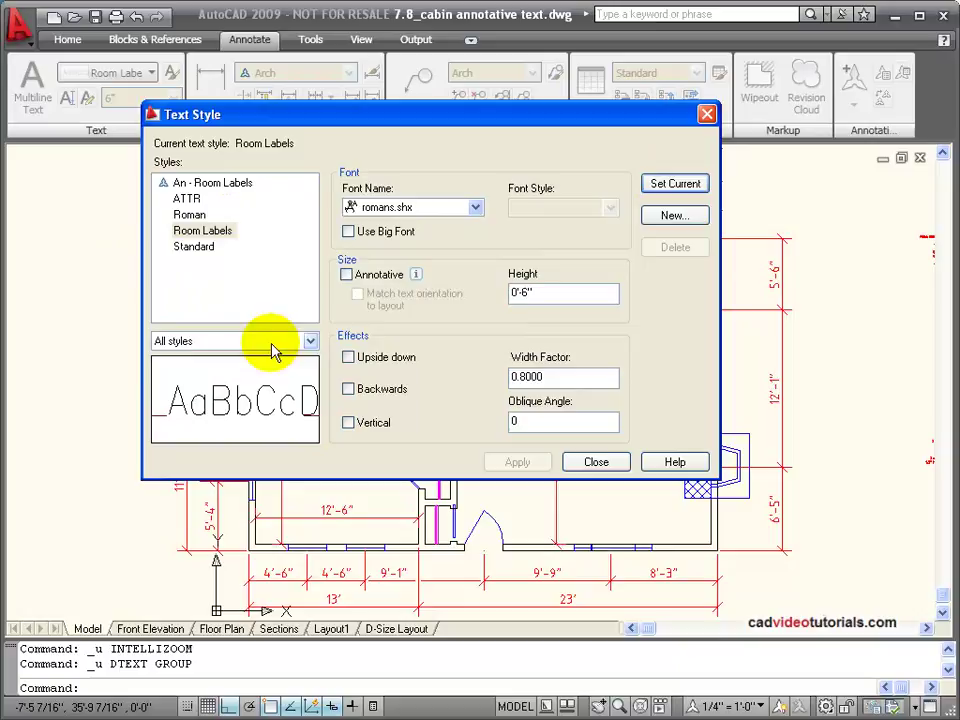
# Place a single-line LIVING ROOM label at 0 rotation in the living room
pyautogui.click(607, 459)
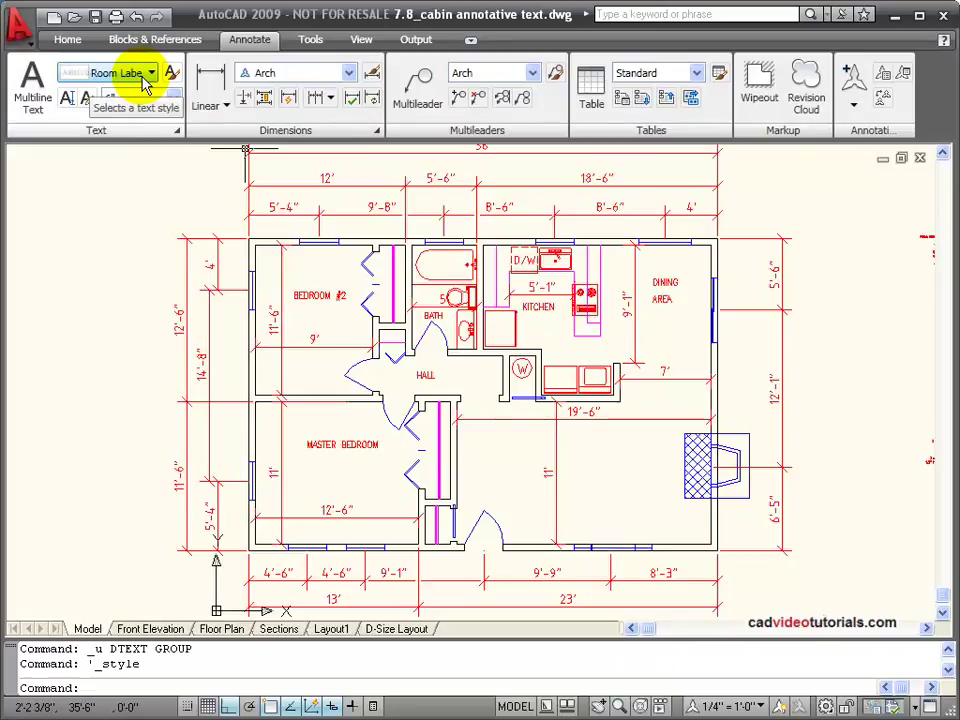
pyautogui.click(68, 99)
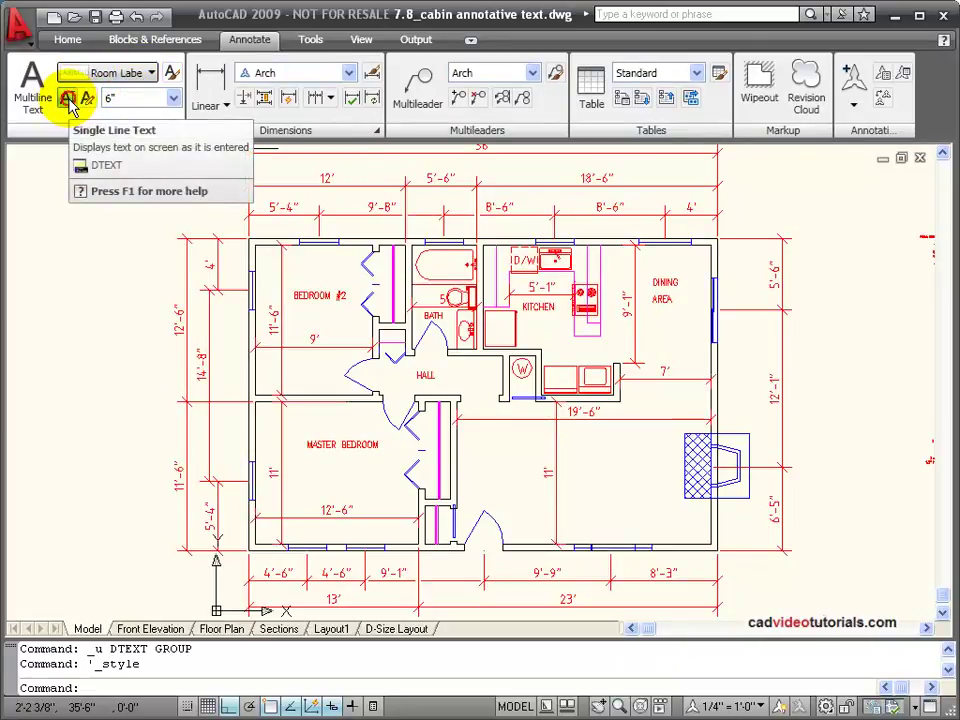
pyautogui.scroll(3, 596, 492)
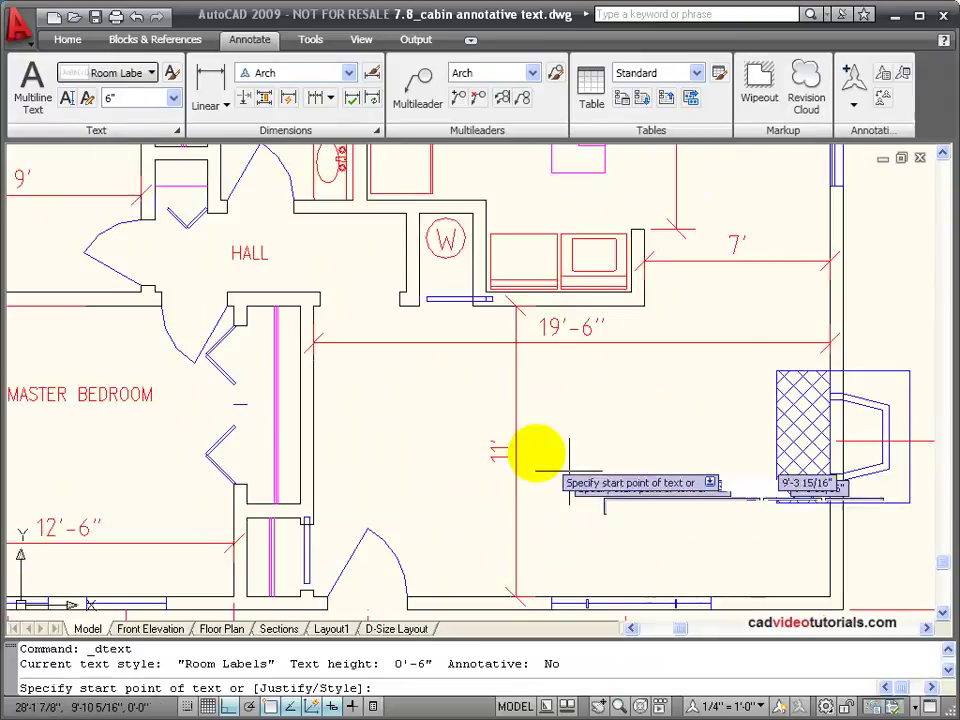
pyautogui.click(542, 410)
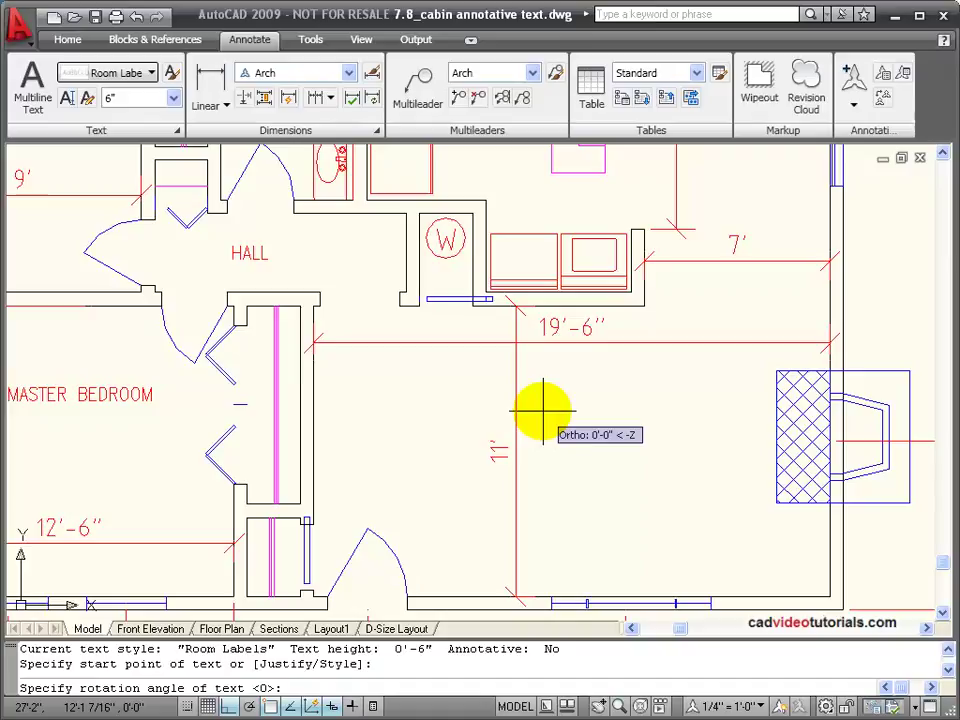
pyautogui.press('Return')
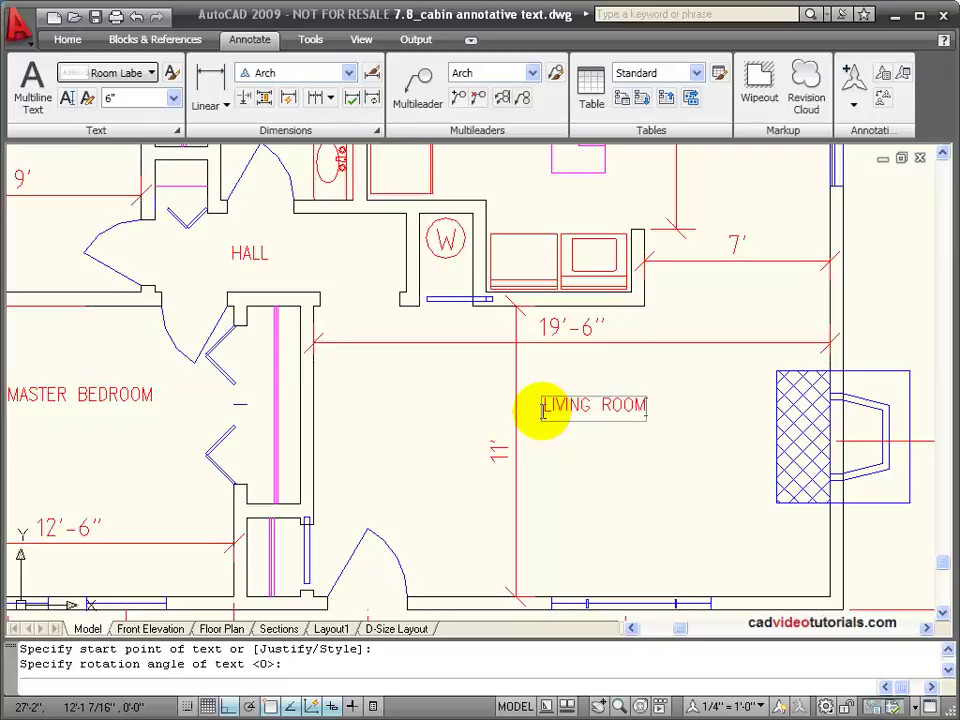
pyautogui.press('Return')
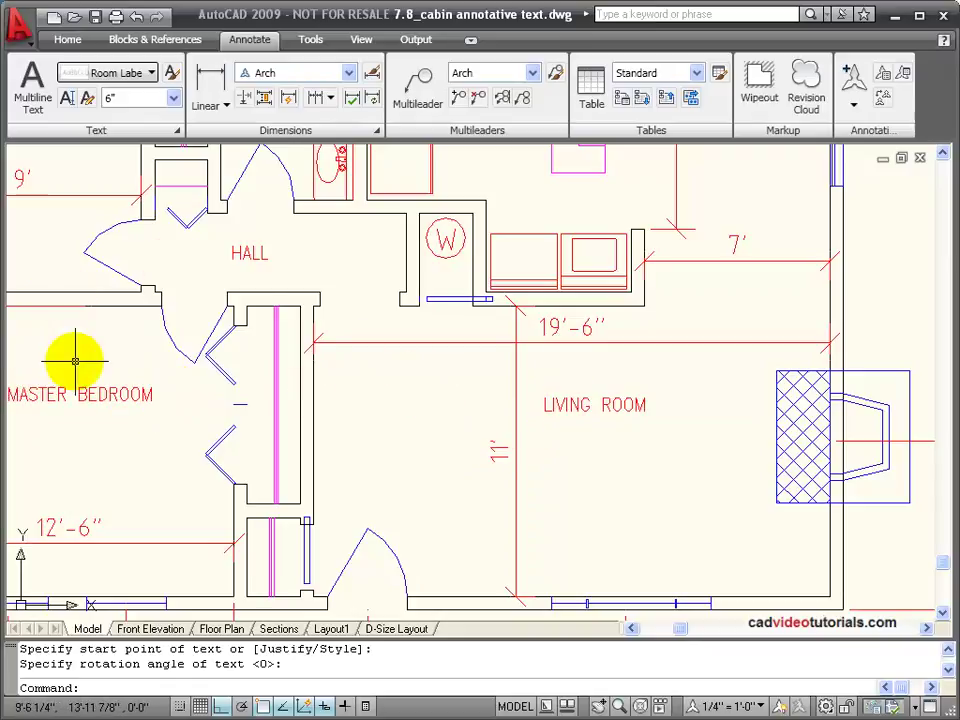
pyautogui.click(247, 251)
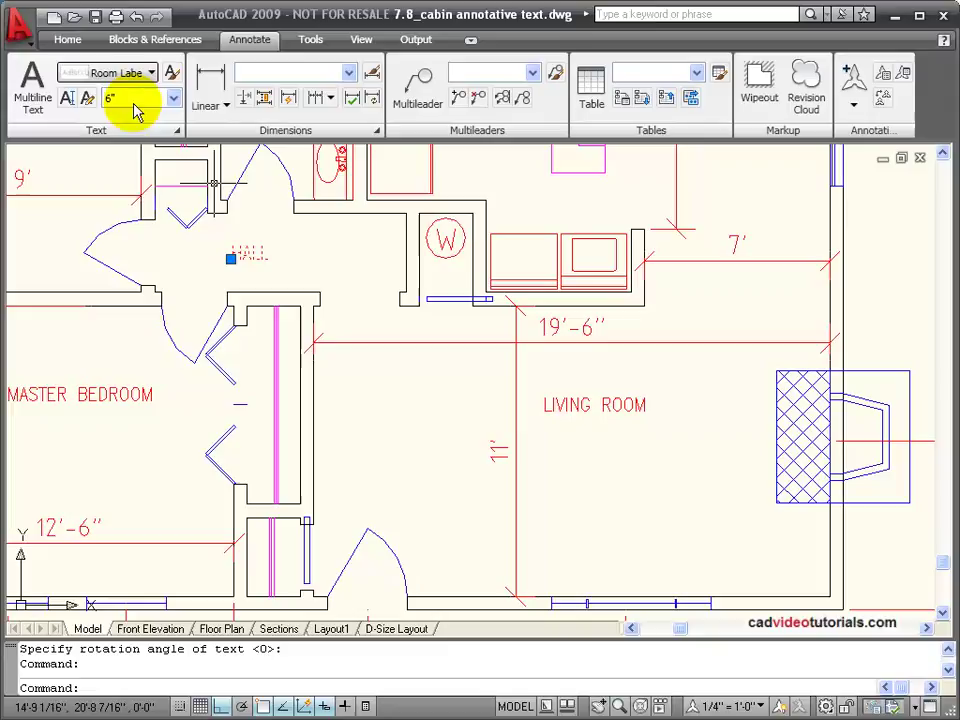
pyautogui.press('Escape')
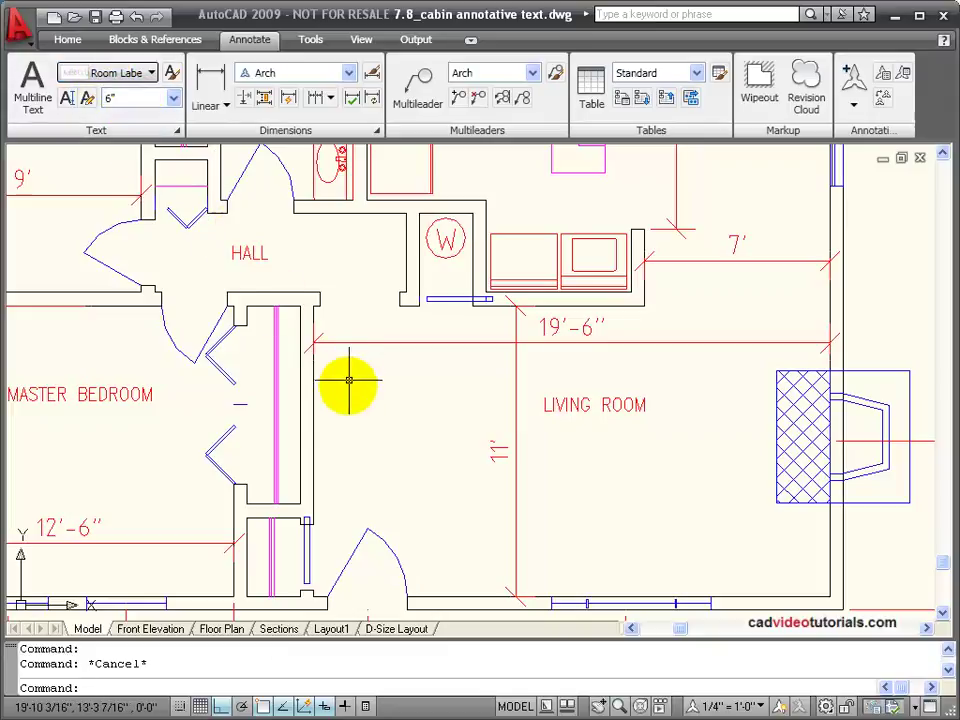
pyautogui.scroll(-2, 273, 347)
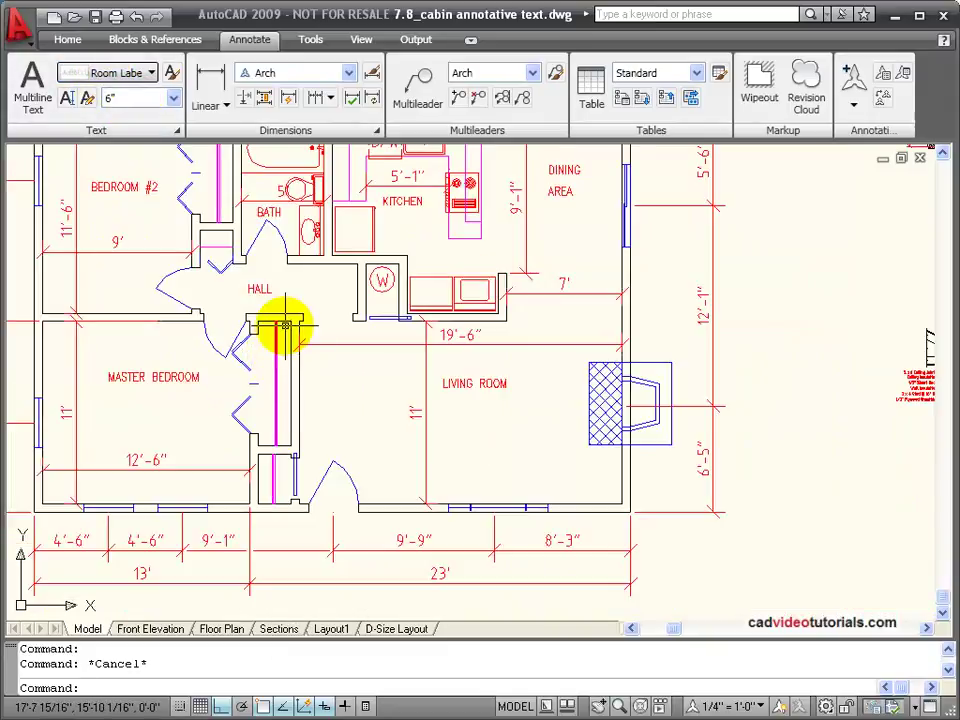
pyautogui.moveTo(291, 323); pyautogui.dragTo(465, 354, button='middle')
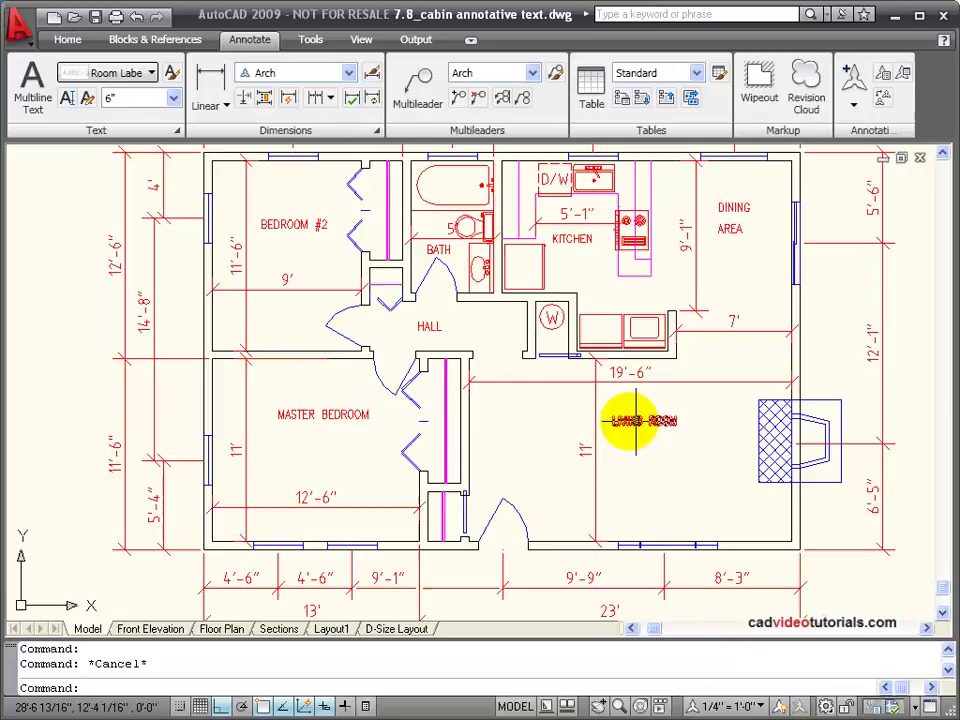
pyautogui.click(398, 629)
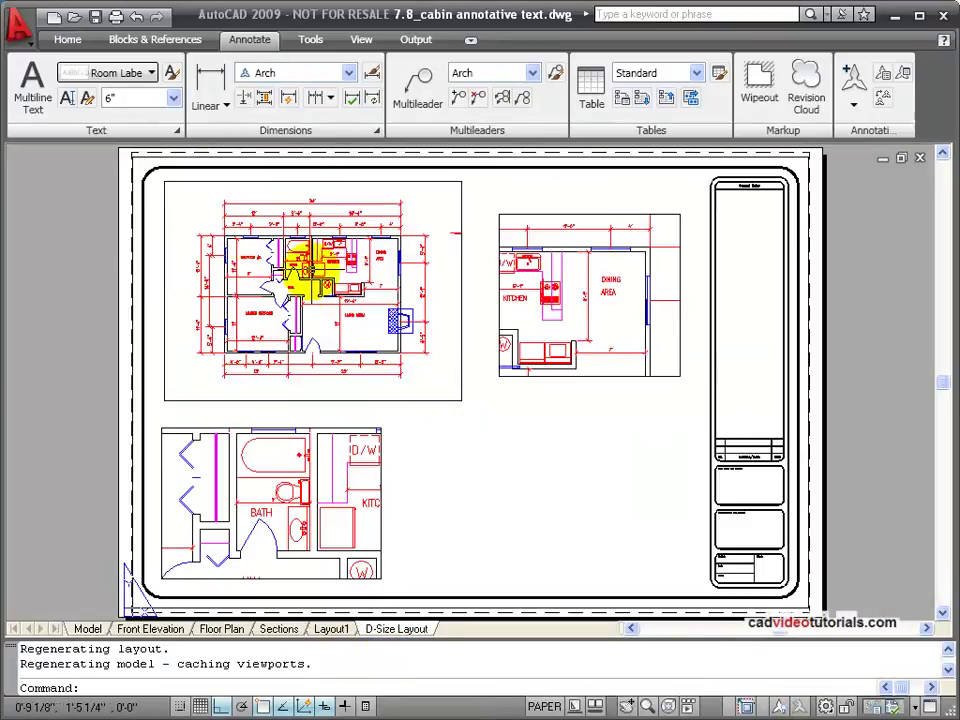
pyautogui.scroll(2, 285, 267)
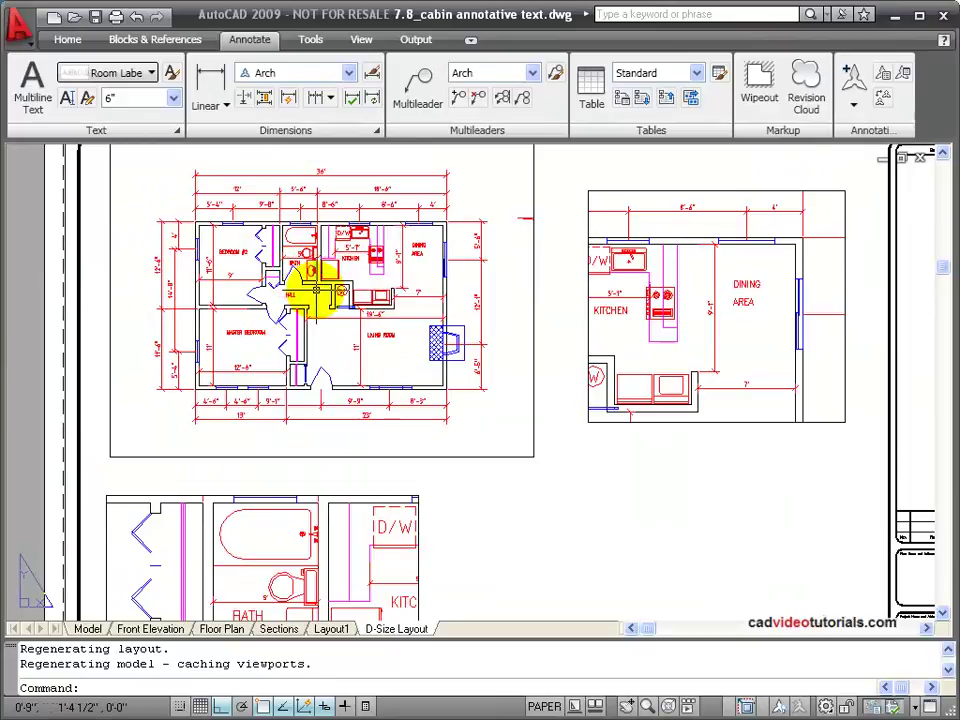
pyautogui.scroll(2, 368, 379)
pyautogui.scroll(1, 368, 381)
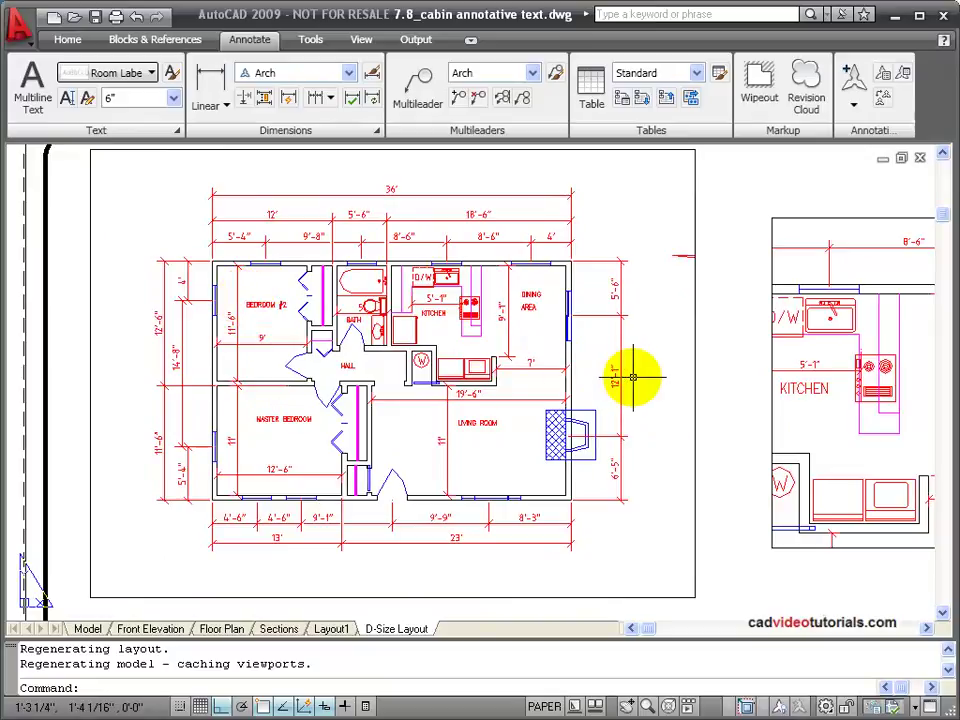
pyautogui.moveTo(634, 375); pyautogui.dragTo(307, 352, button='middle')
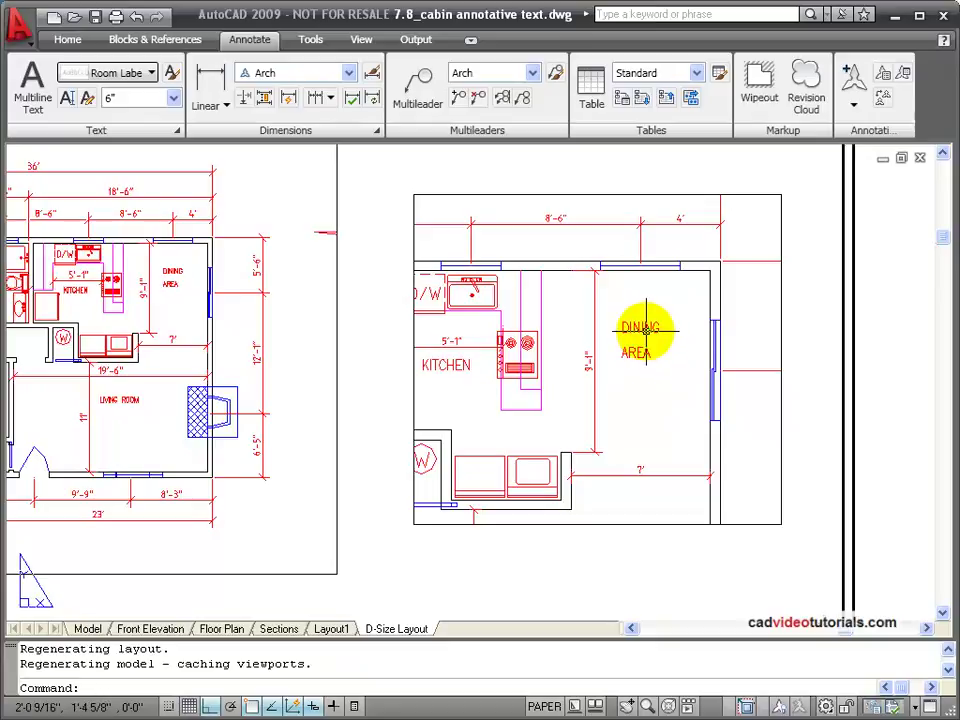
pyautogui.moveTo(493, 568); pyautogui.dragTo(525, 497, button='middle')
pyautogui.scroll(5, 600, 330)
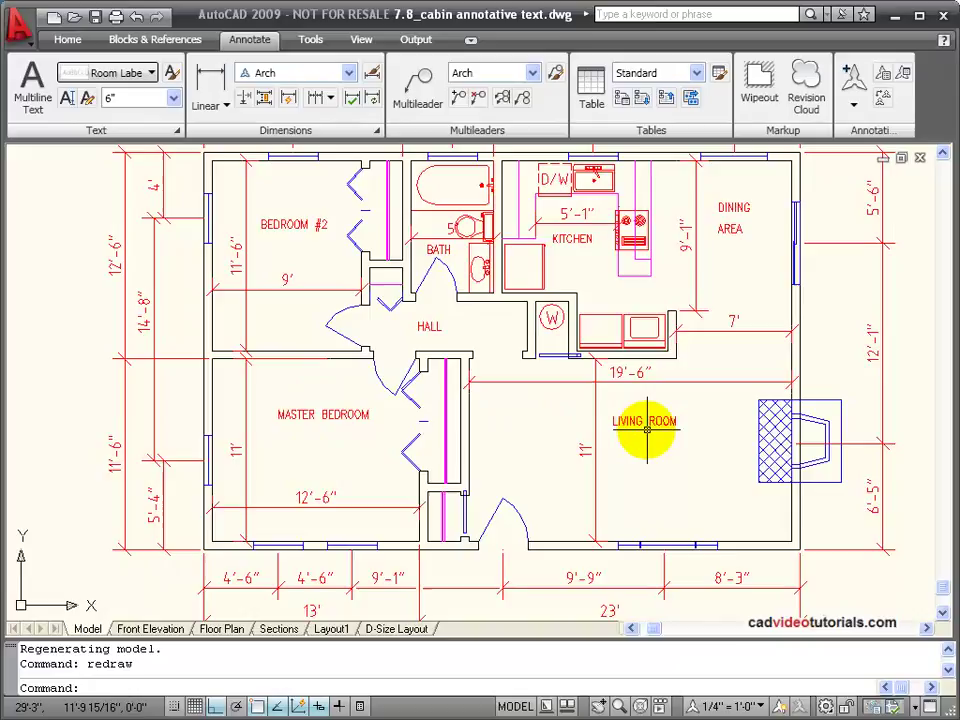
# Make the annotative An - Room Labels style current in the Text Style dialog
pyautogui.click(172, 75)
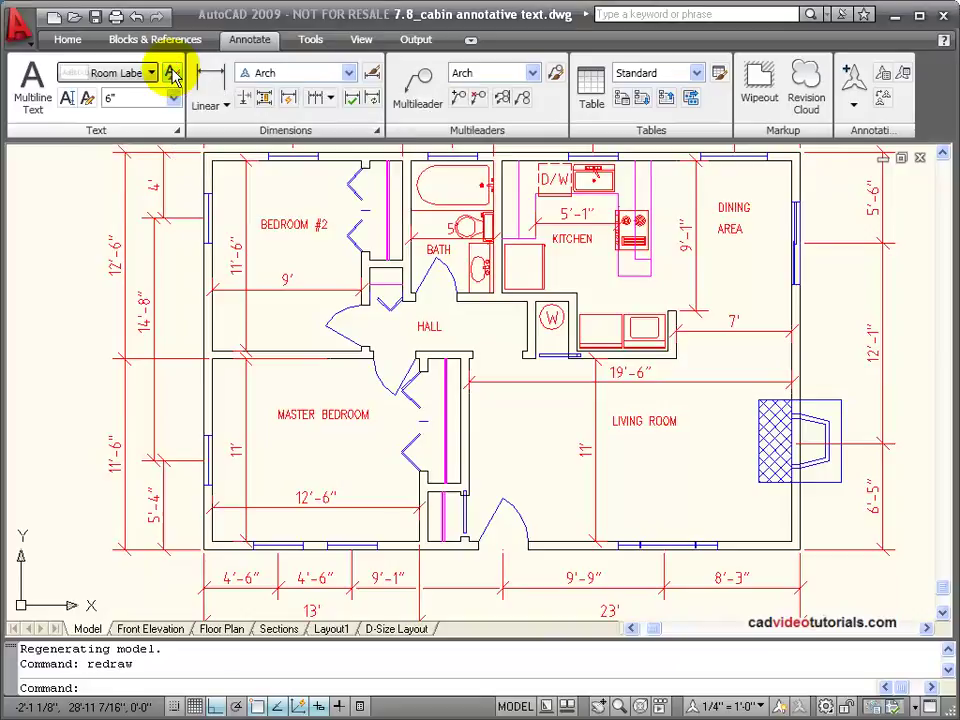
pyautogui.moveTo(413, 195); pyautogui.dragTo(472, 111)
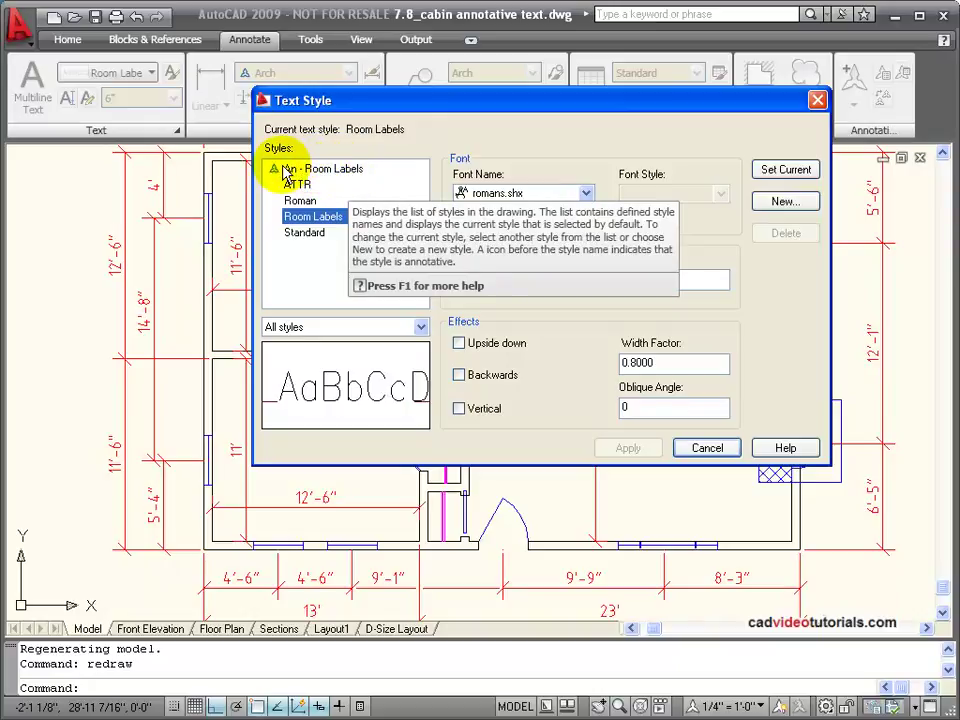
pyautogui.click(336, 170)
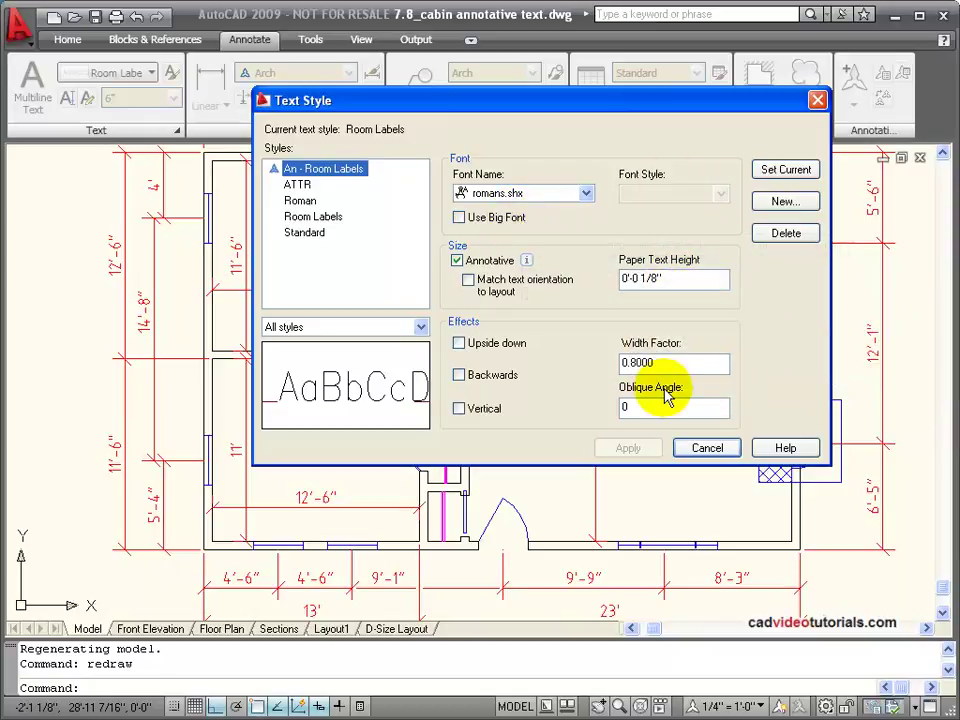
pyautogui.click(790, 170)
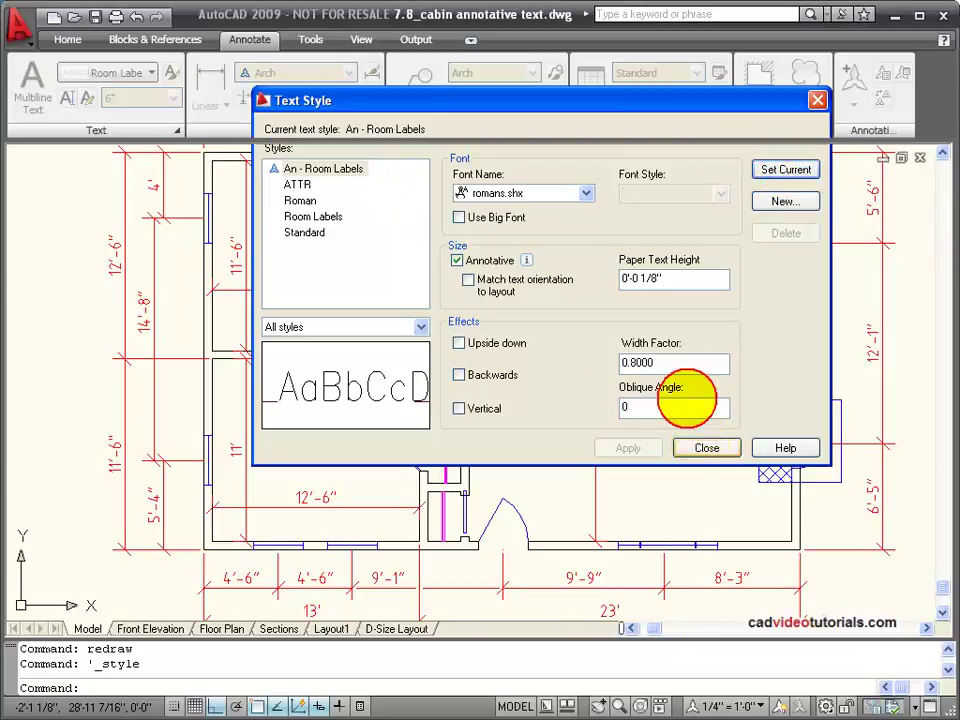
pyautogui.click(706, 447)
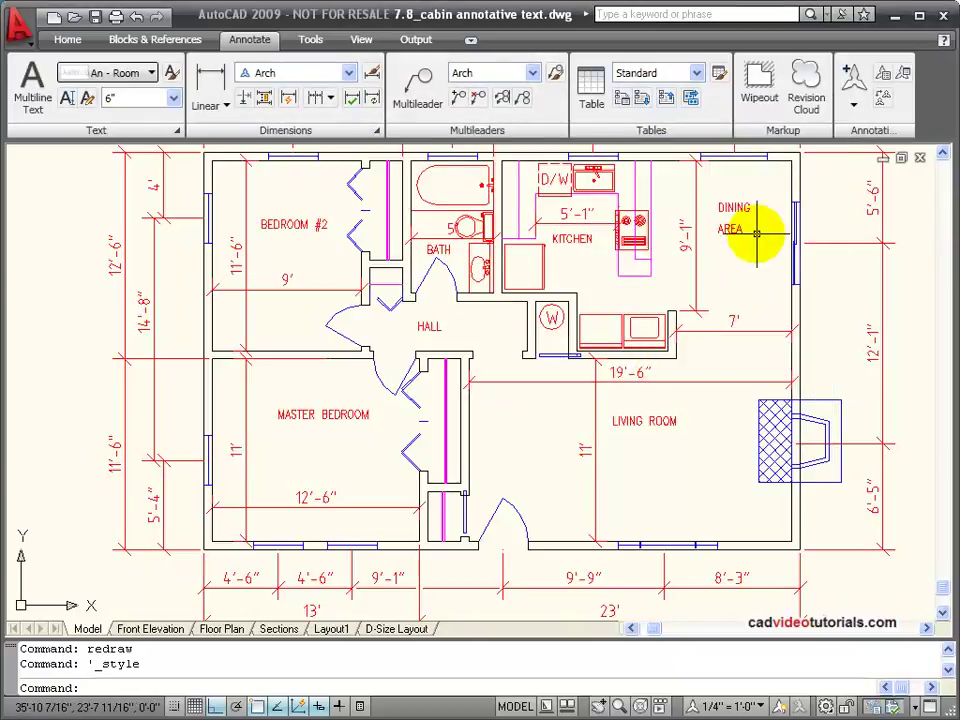
# Apply An - Room Labels to the DINING AREA, BEDROOM #2, MASTER BEDROOM, LIVING ROOM and HALL labels
pyautogui.click(736, 206)
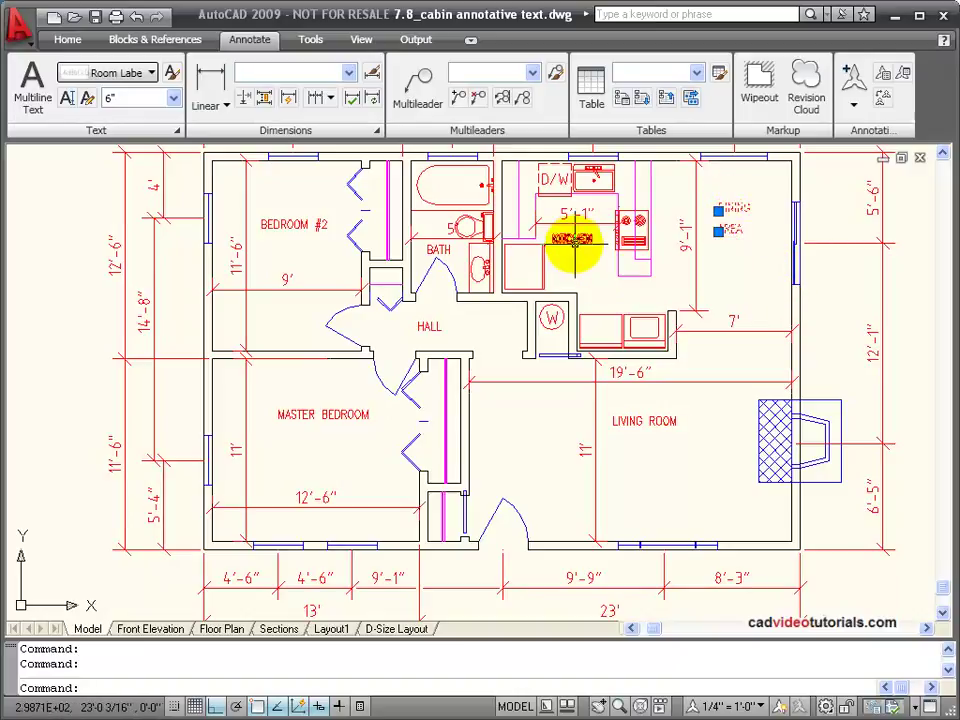
pyautogui.click(285, 224)
pyautogui.click(317, 411)
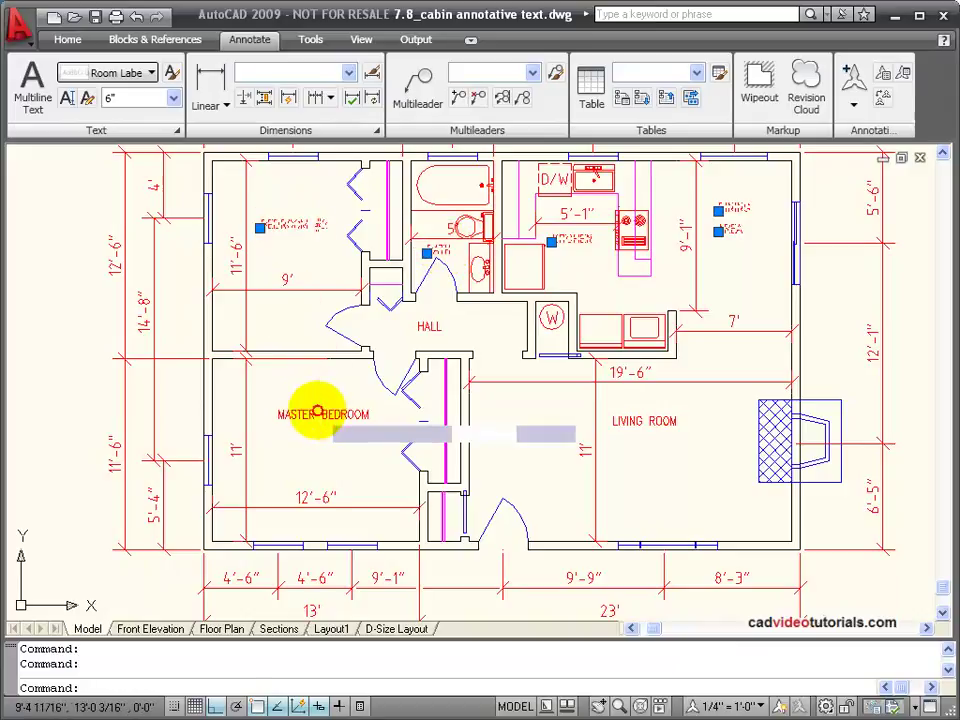
pyautogui.click(300, 418)
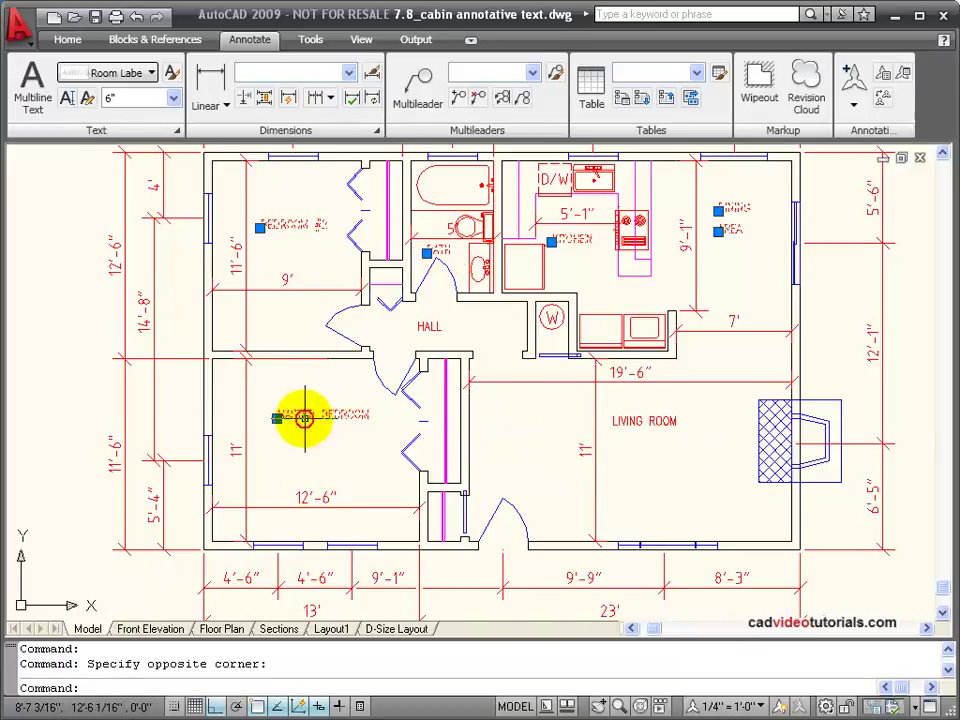
pyautogui.click(641, 424)
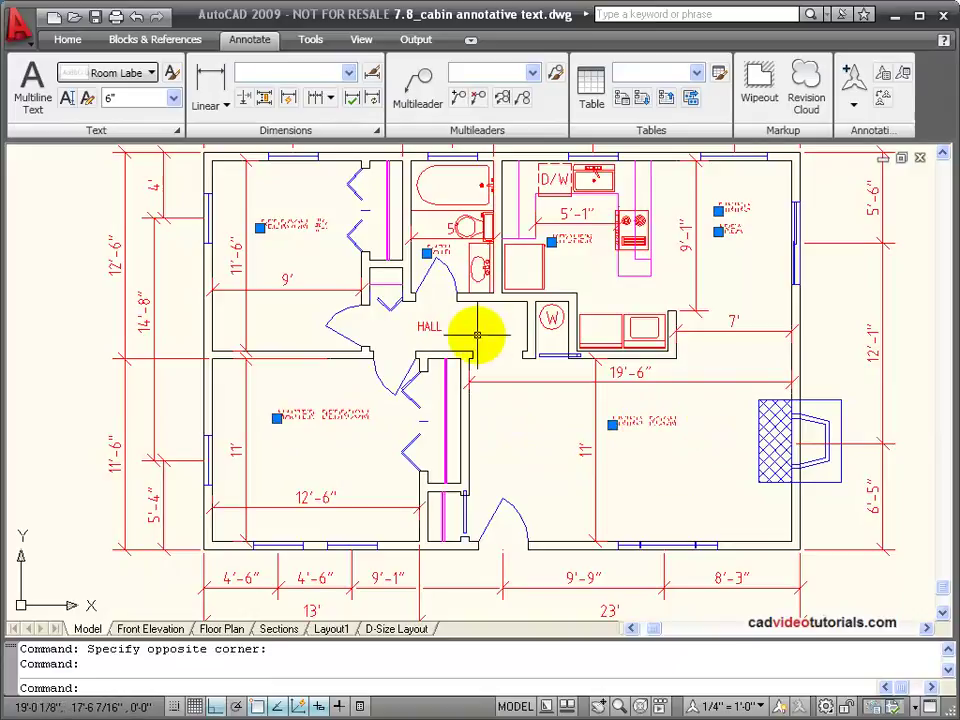
pyautogui.click(433, 330)
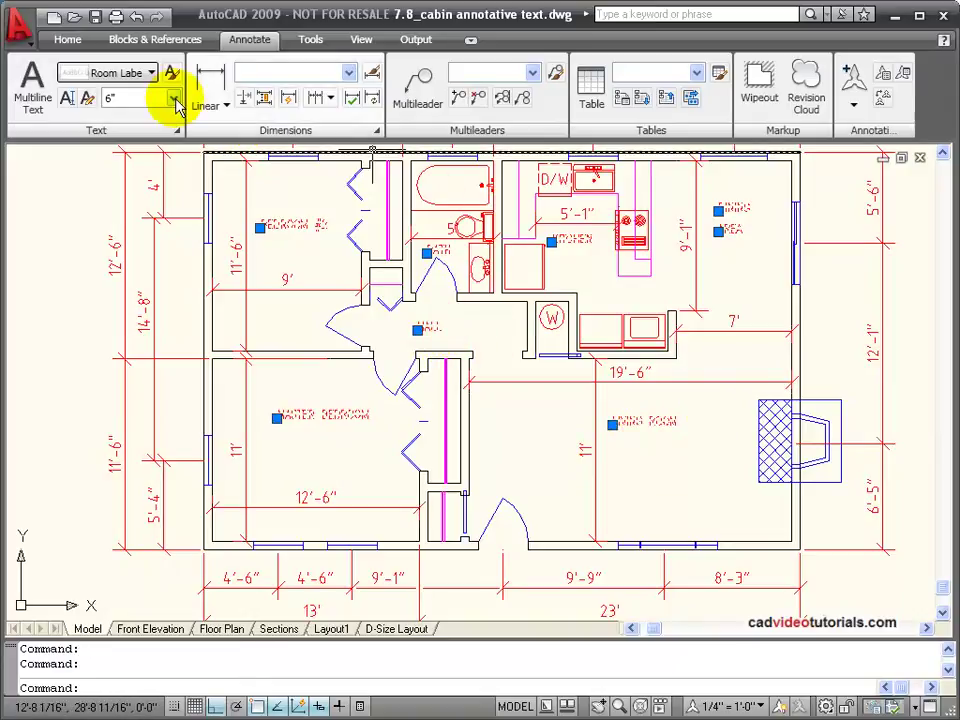
pyautogui.click(151, 74)
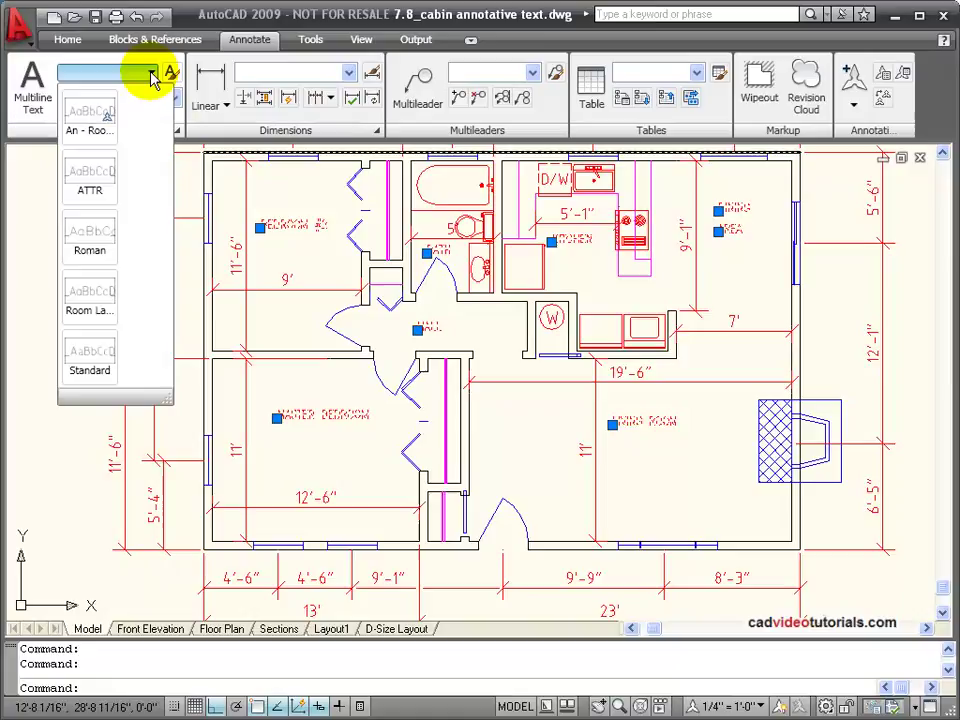
pyautogui.click(89, 113)
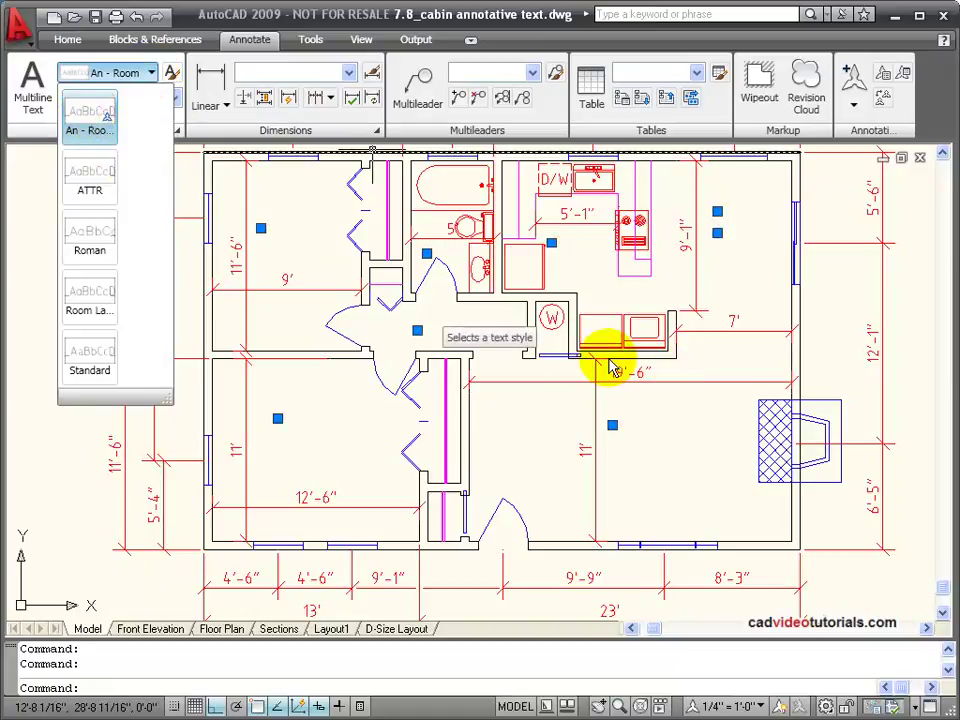
pyautogui.click(287, 230)
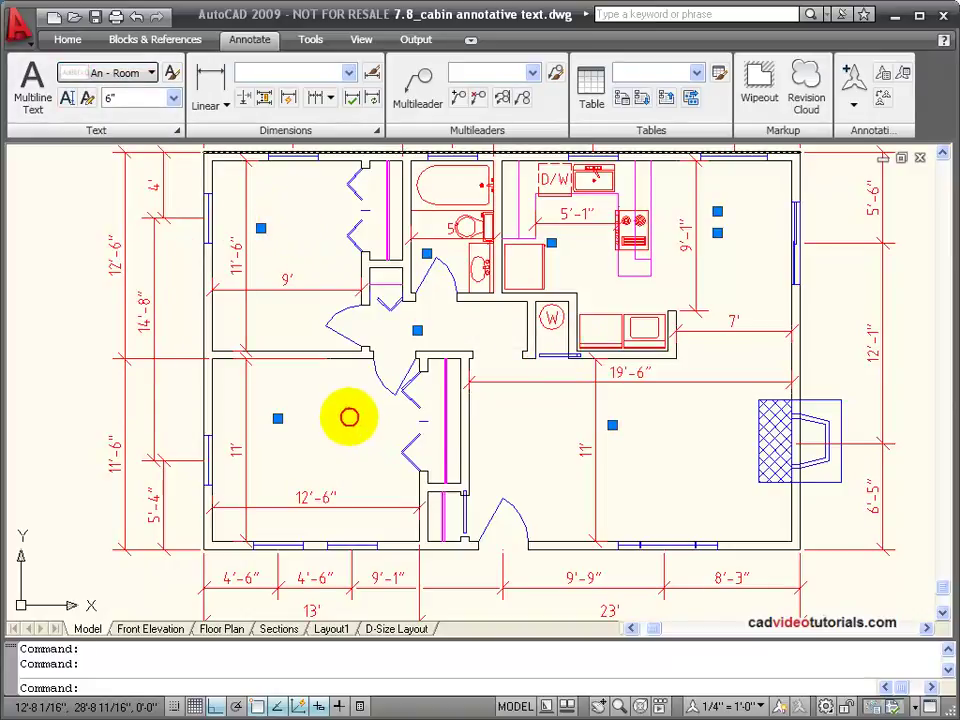
# Clear the label selection, then pick a room label on the Home tab to reveal its TEXT layer
pyautogui.click(349, 417)
pyautogui.press('Escape')
pyautogui.press('Escape')
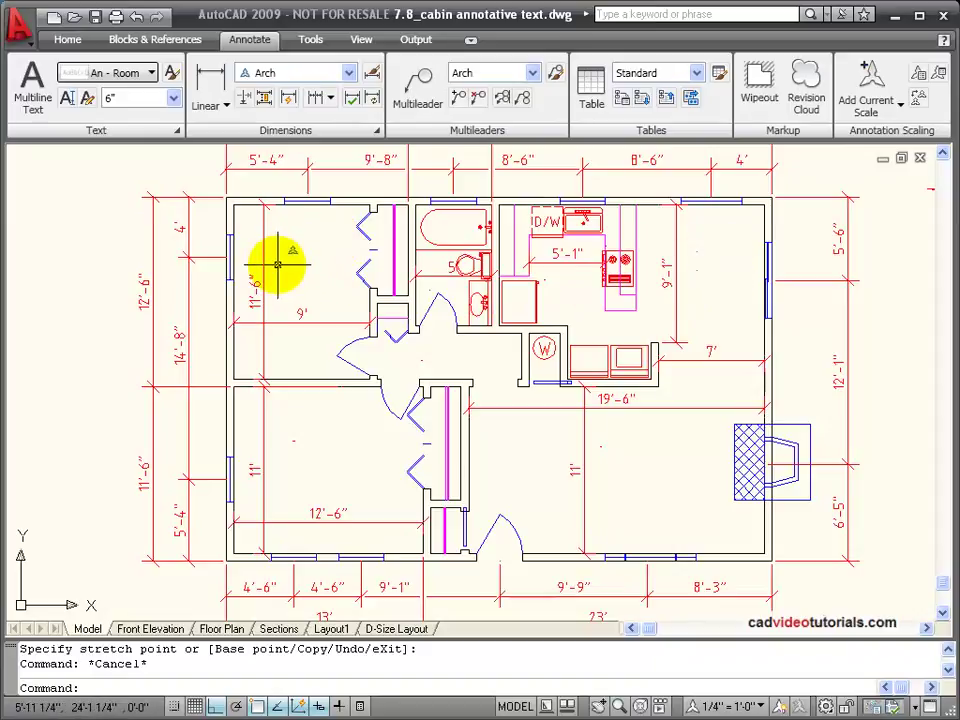
pyautogui.moveTo(277, 264)
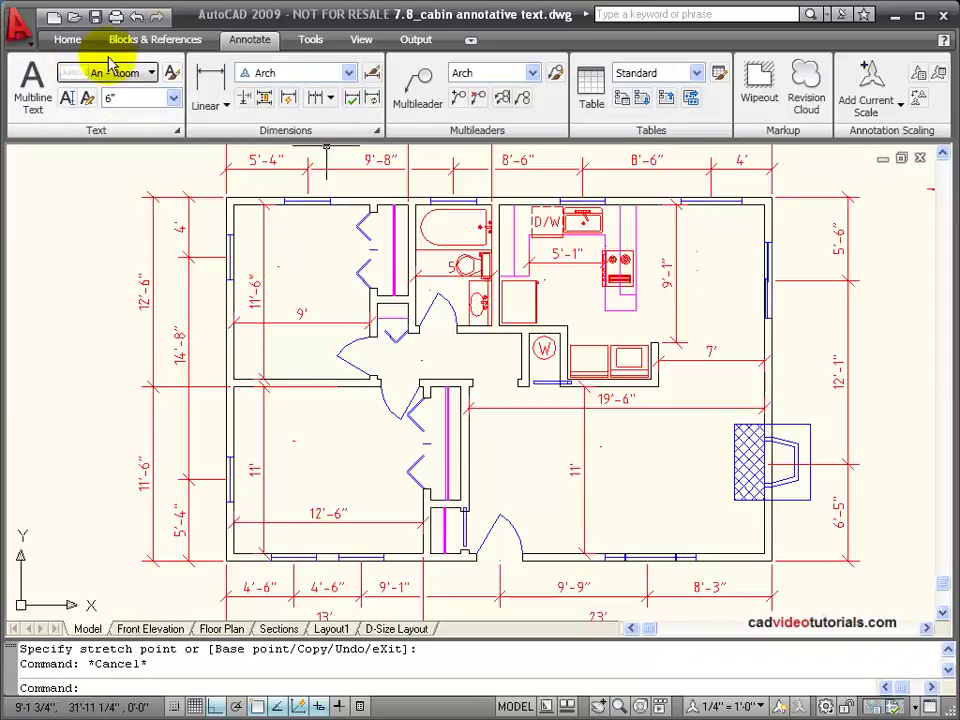
pyautogui.click(68, 43)
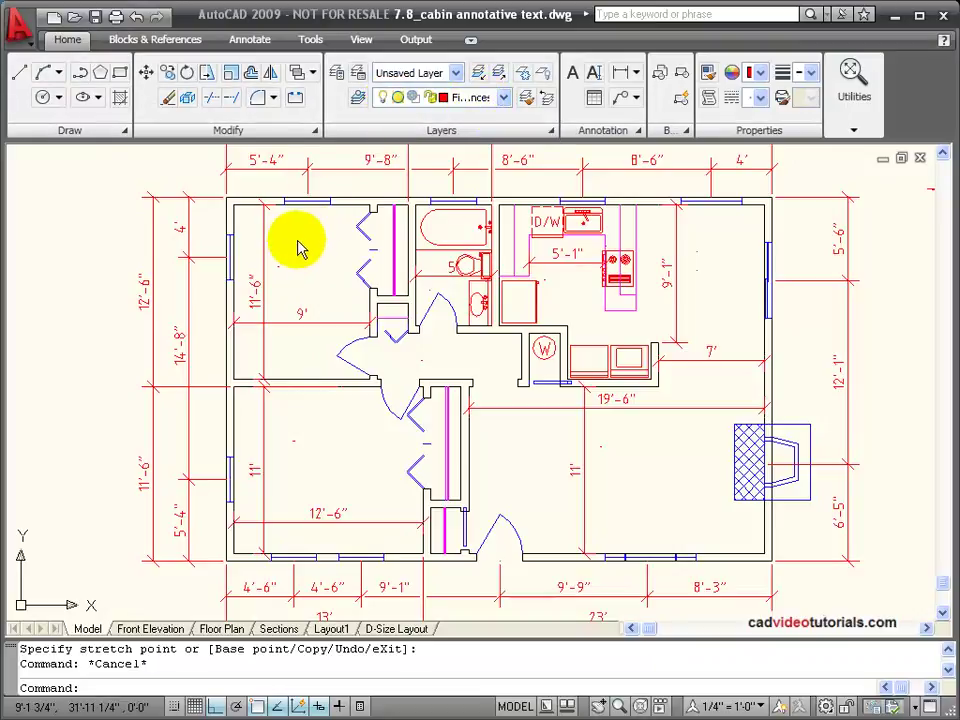
pyautogui.click(278, 267)
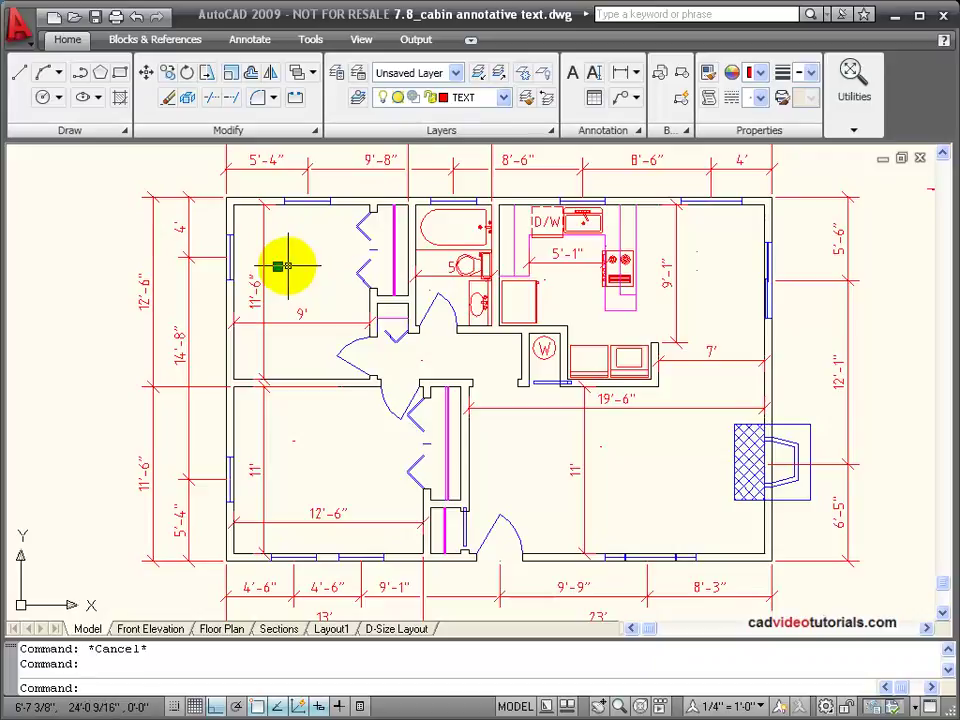
# Isolate the TEXT layer and window-select all the room labels
pyautogui.click(478, 74)
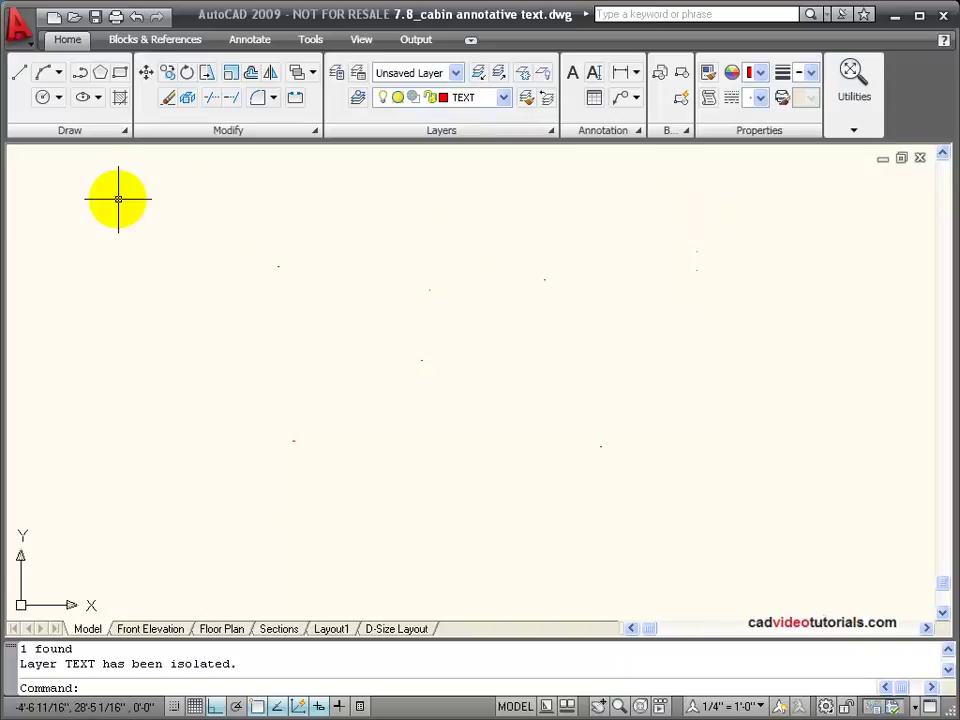
pyautogui.click(88, 164)
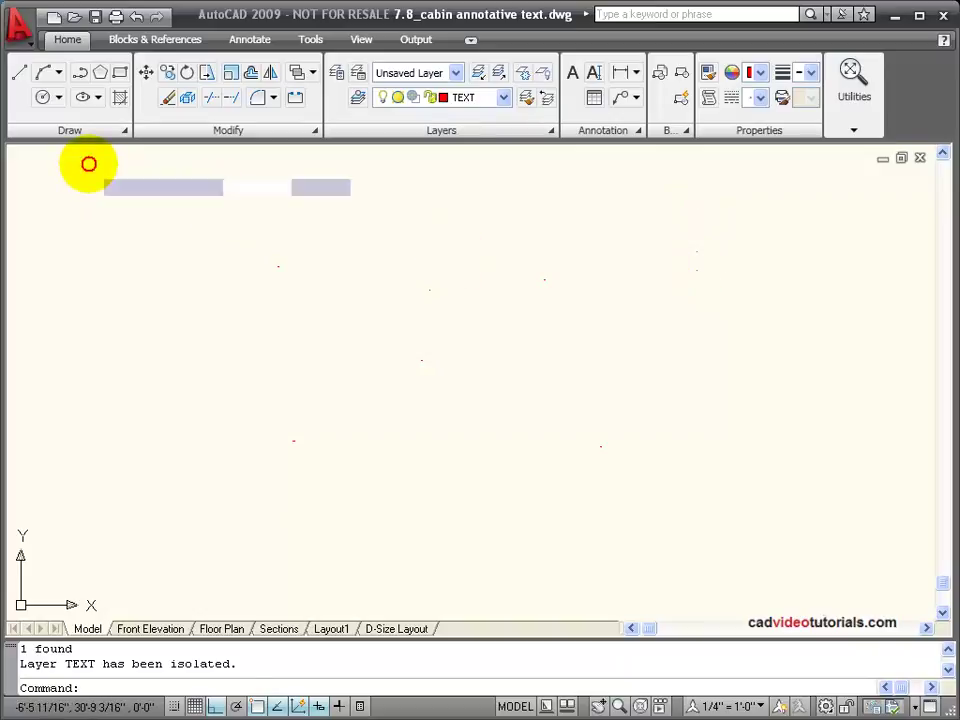
pyautogui.click(828, 603)
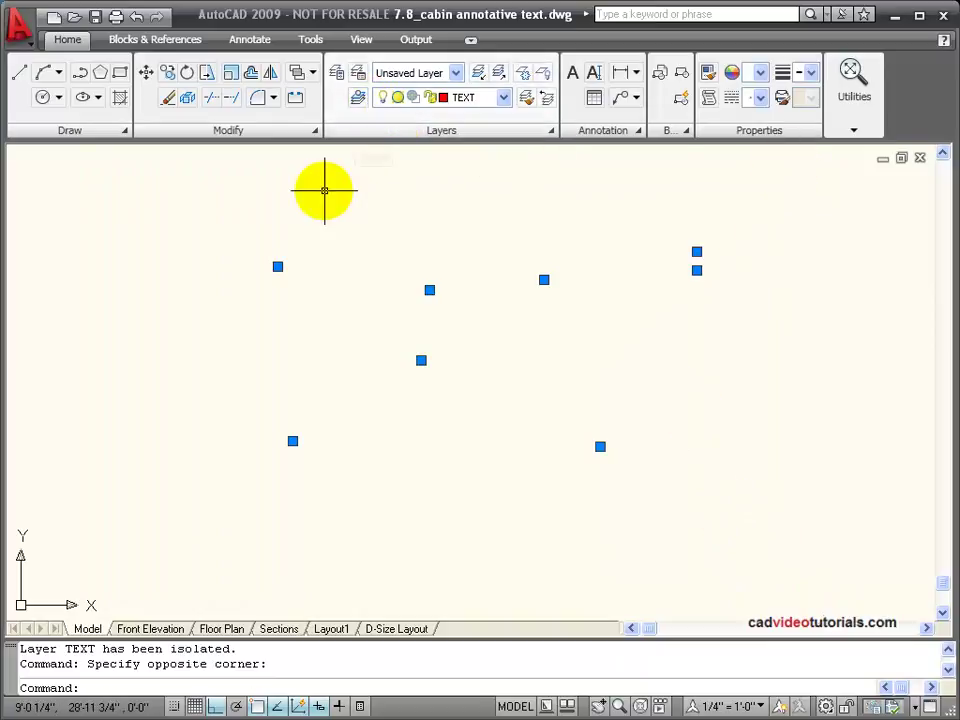
pyautogui.click(250, 42)
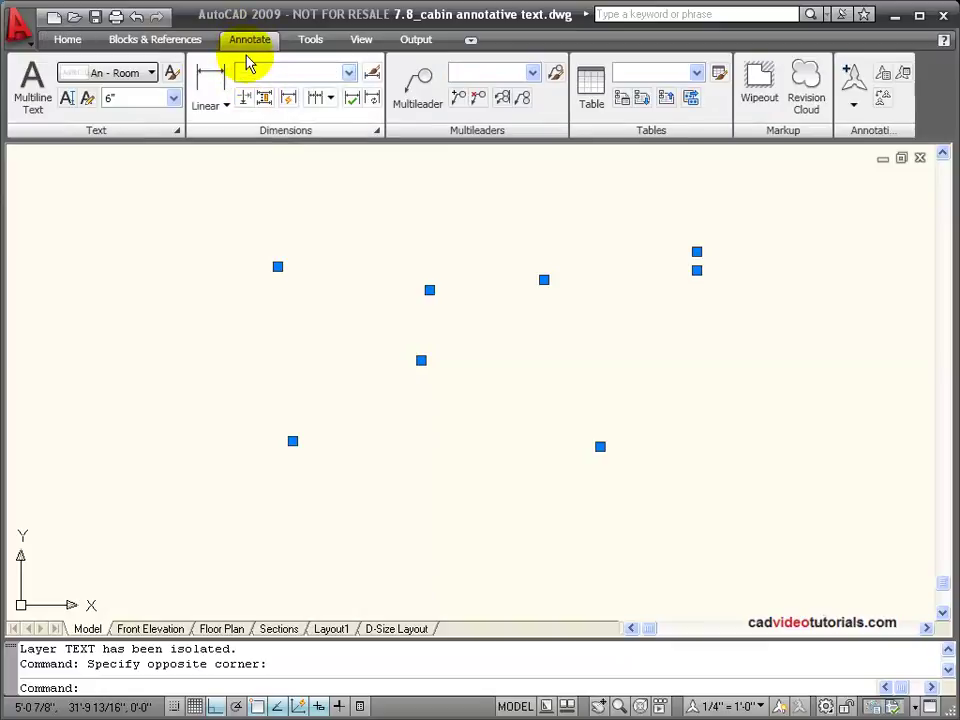
# Add the 1/4", 3/8", 1/2" and 3/4" = 1'-0" annotation scales to the selected labels
pyautogui.click(903, 74)
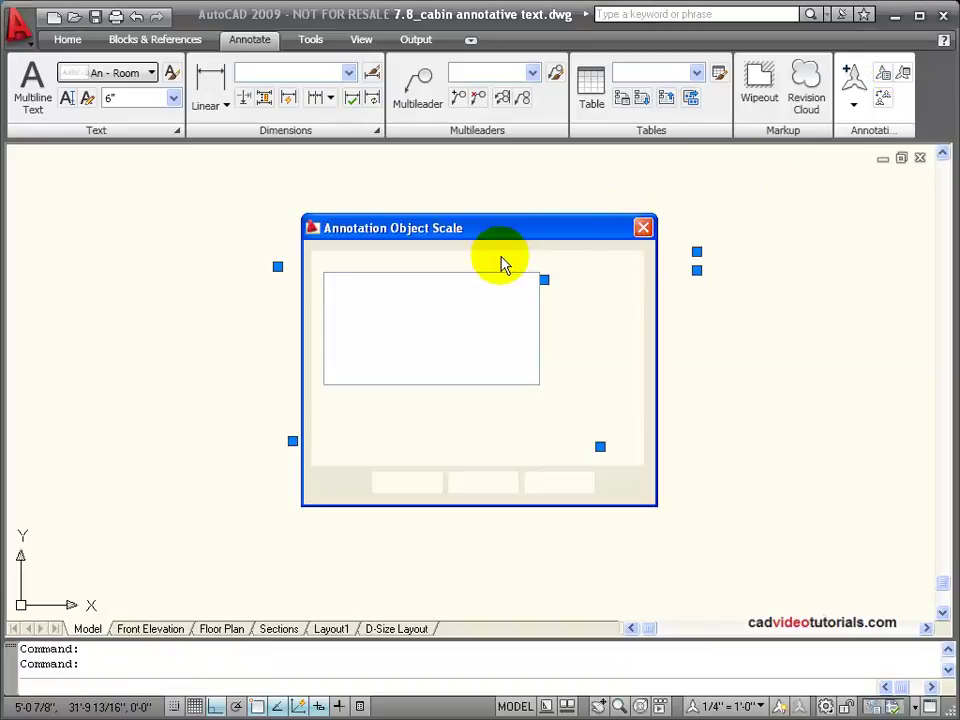
pyautogui.click(590, 283)
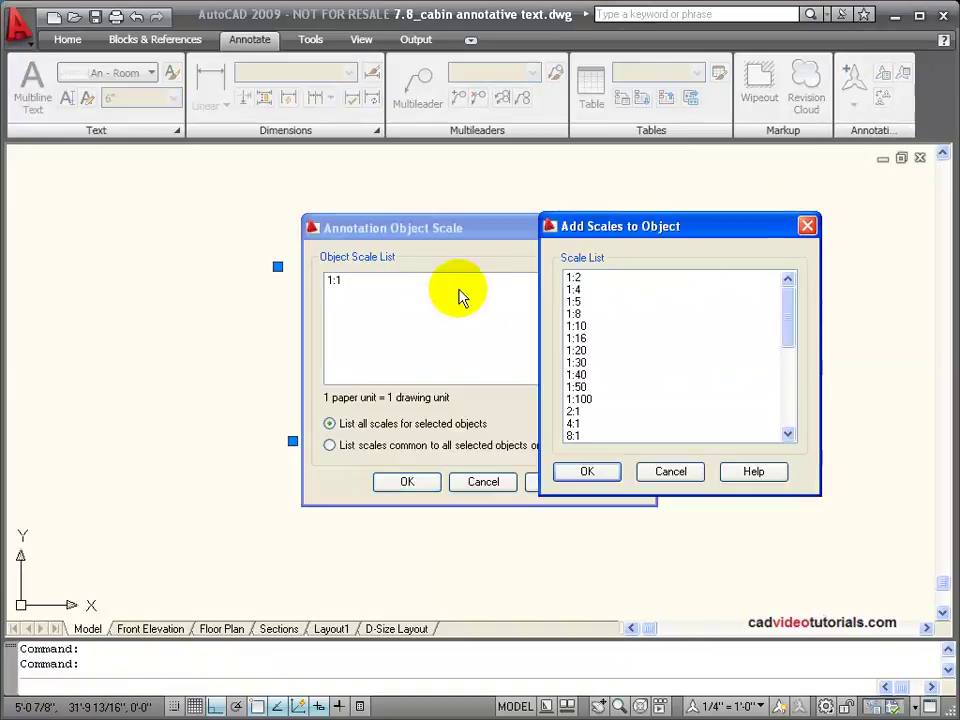
pyautogui.moveTo(789, 311); pyautogui.dragTo(789, 375)
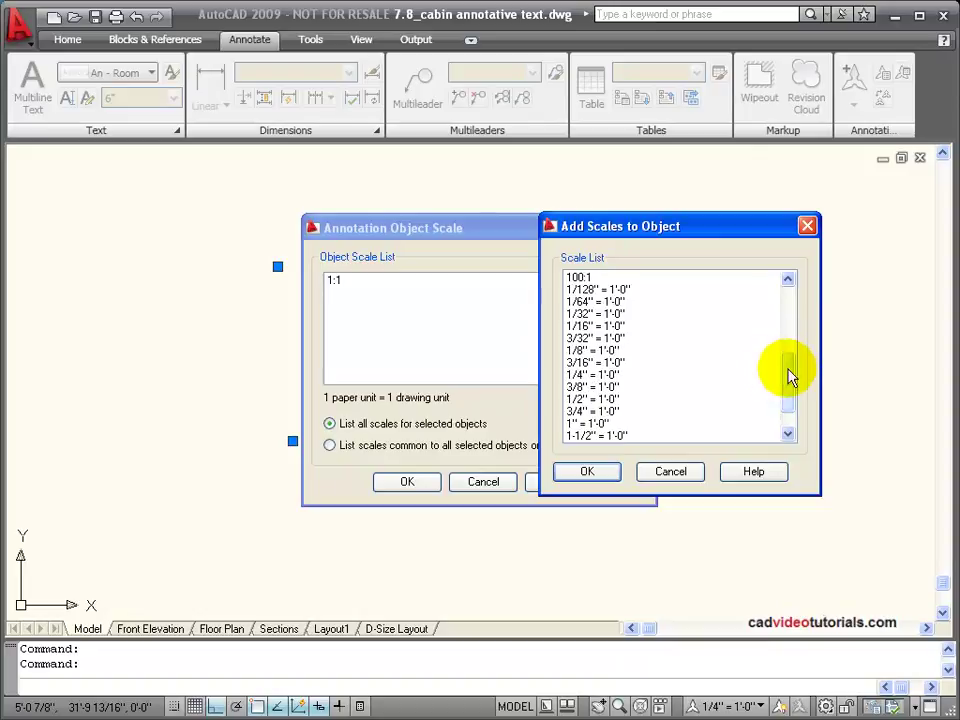
pyautogui.click(590, 374)
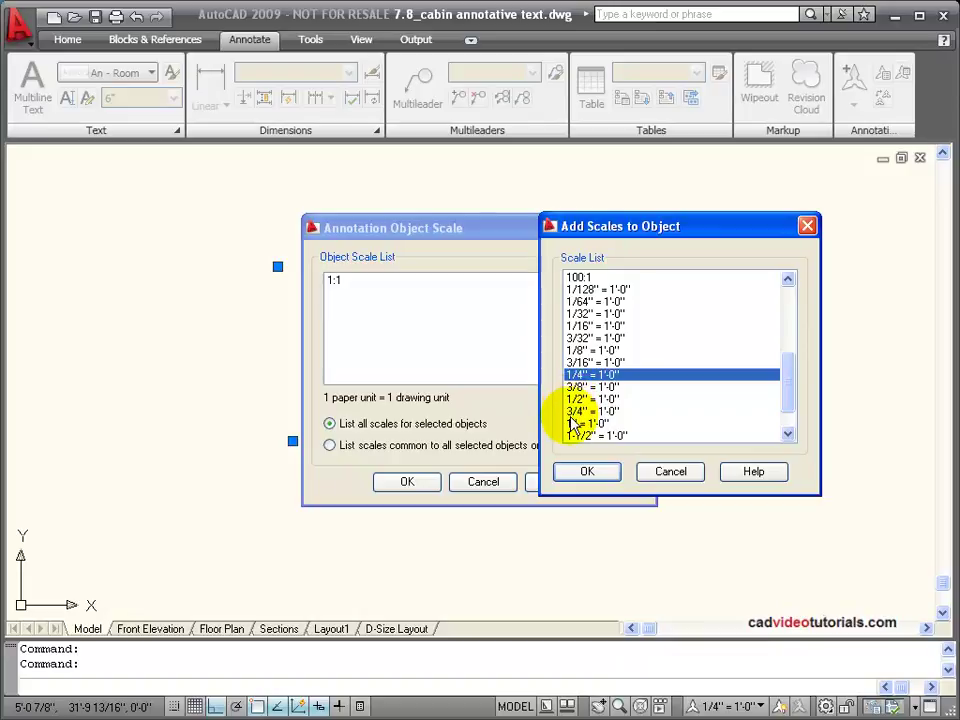
pyautogui.keyDown('shift'); pyautogui.click(576, 411); pyautogui.keyUp('shift')
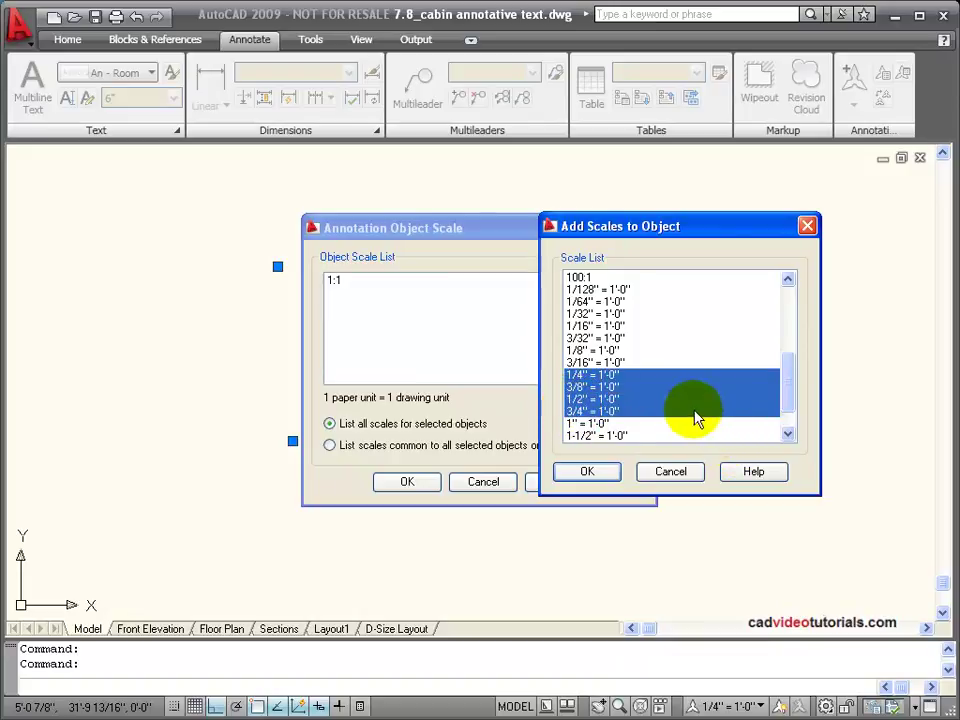
pyautogui.click(584, 471)
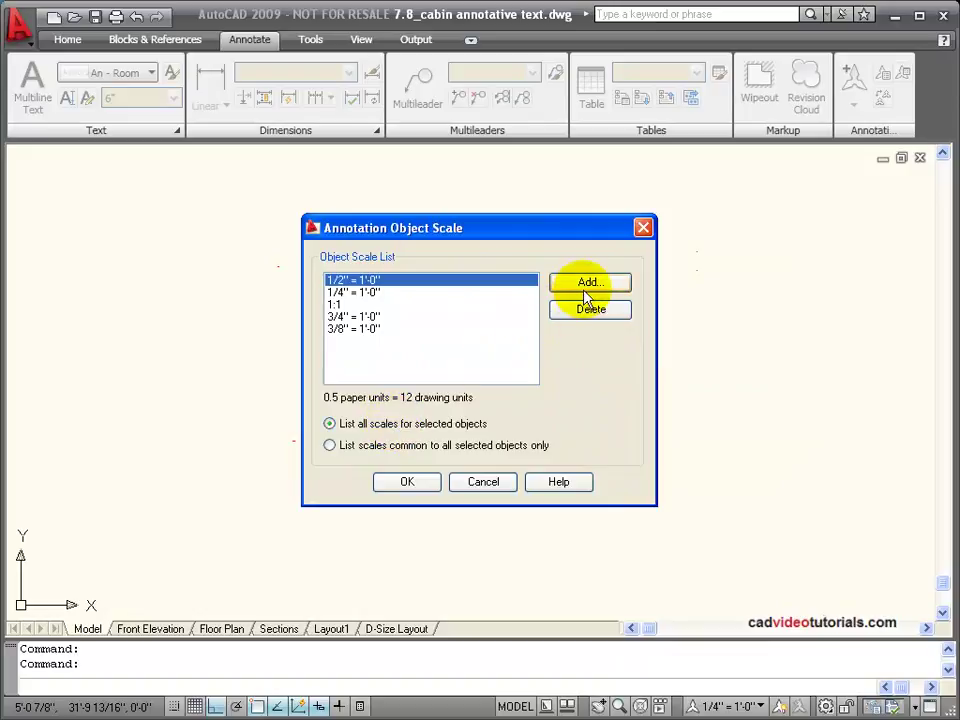
# Preview the labels at 1/2" then 1/4" = 1'-0" annotation scale and unisolate all layers
pyautogui.click(425, 483)
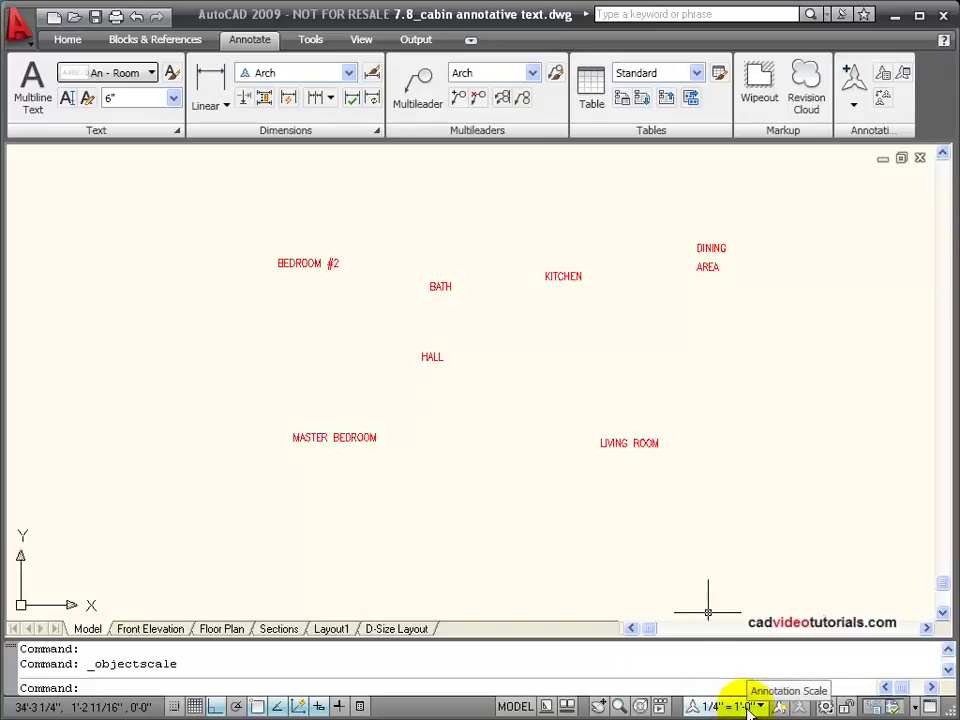
pyautogui.click(748, 708)
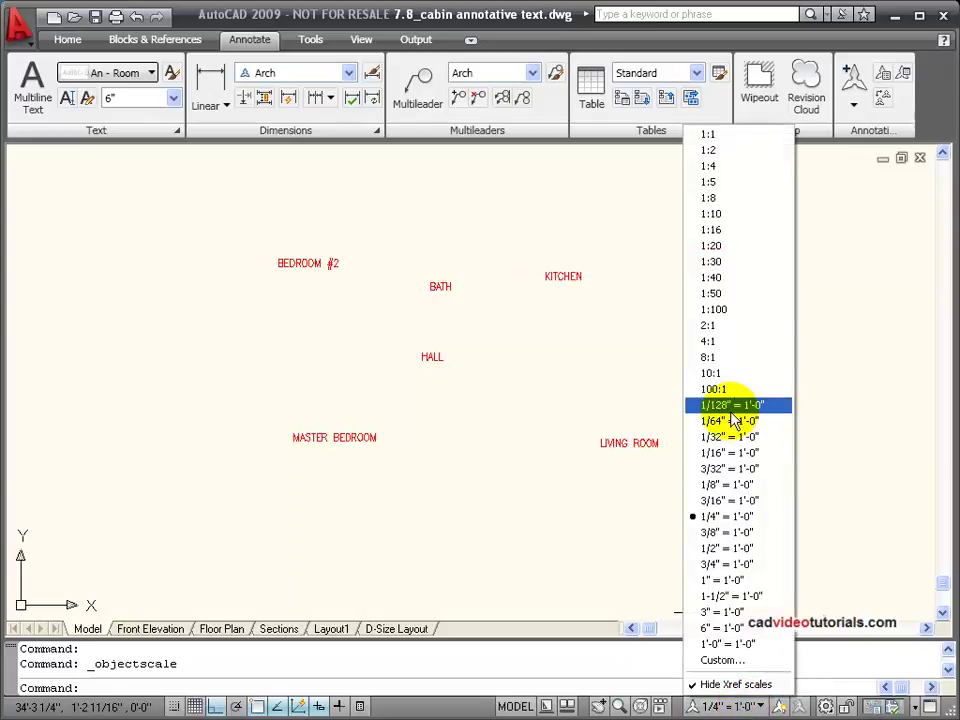
pyautogui.click(737, 550)
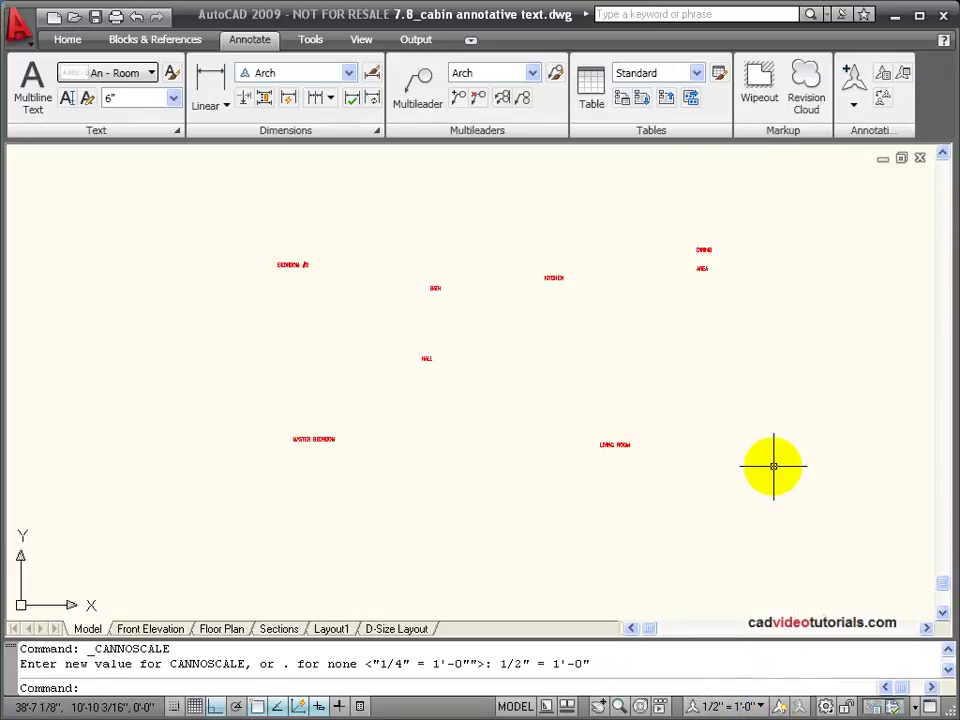
pyautogui.click(746, 706)
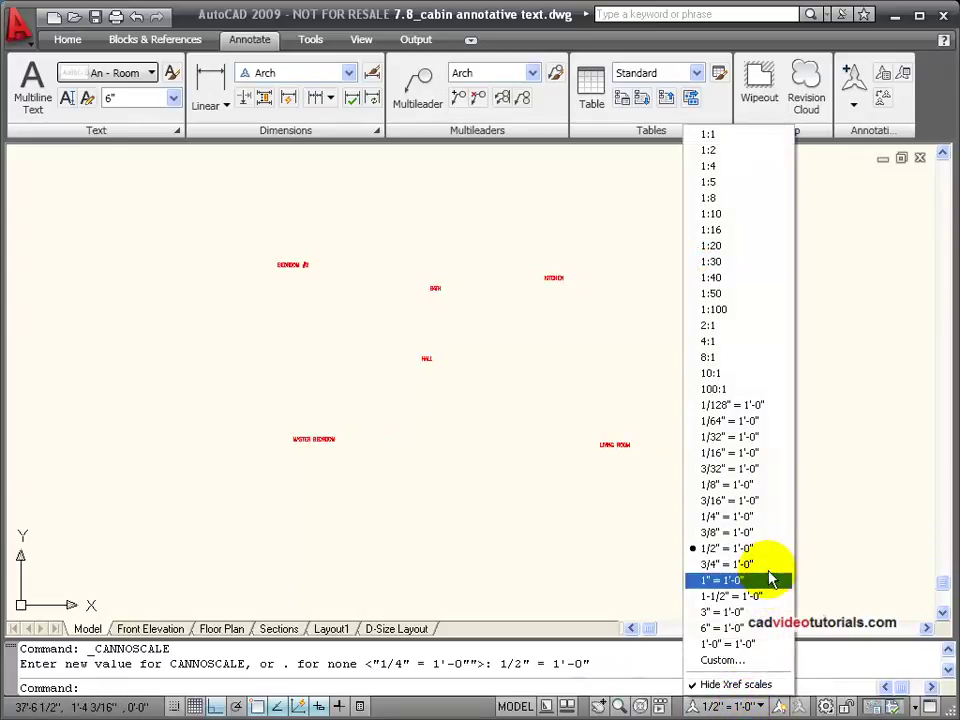
pyautogui.click(759, 518)
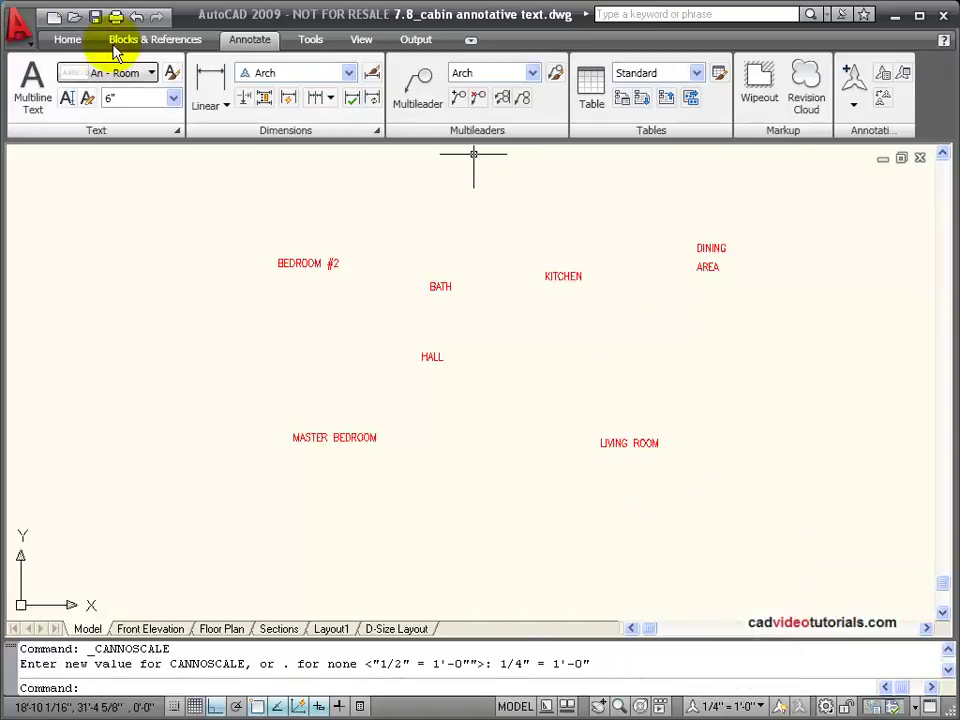
pyautogui.click(64, 40)
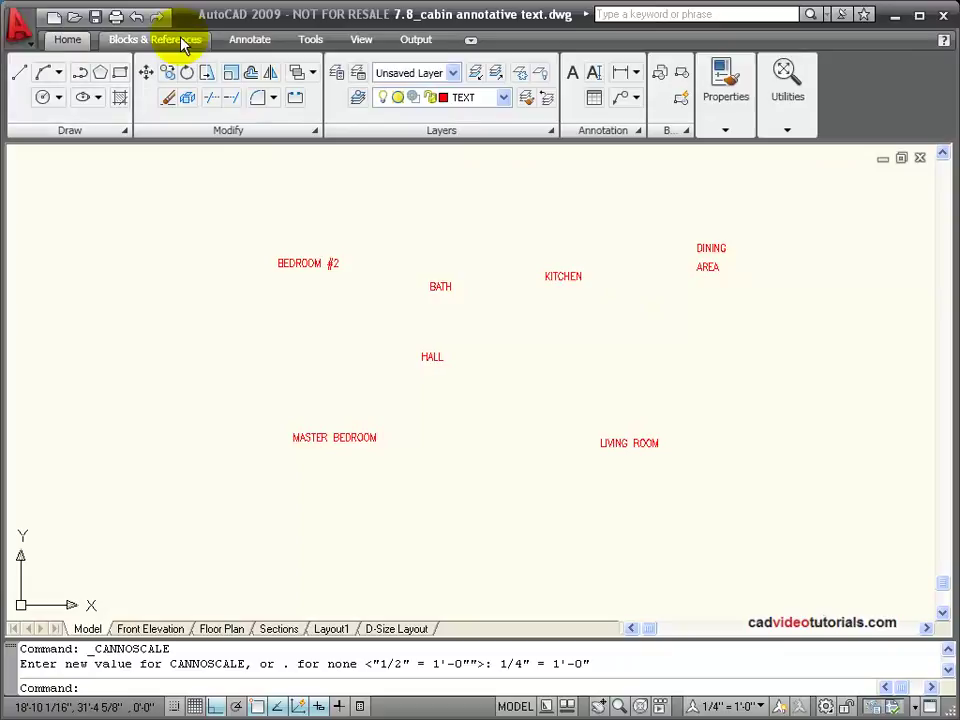
pyautogui.click(497, 76)
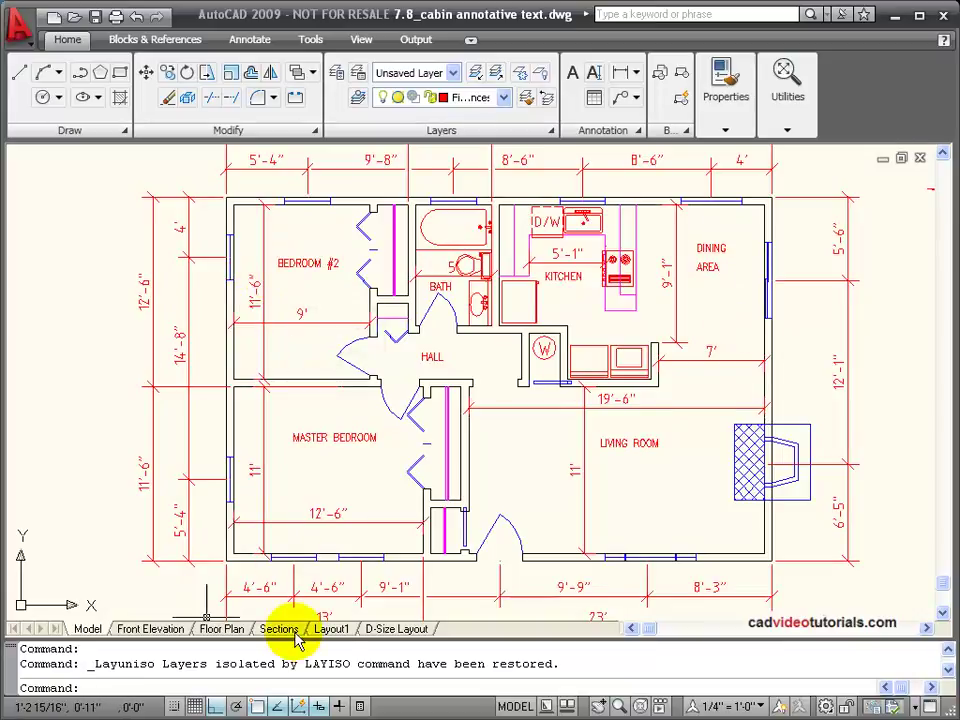
# Look over the room labels on the D-Size Layout, panning from the floor plan to the kitchen viewport and back
pyautogui.click(395, 629)
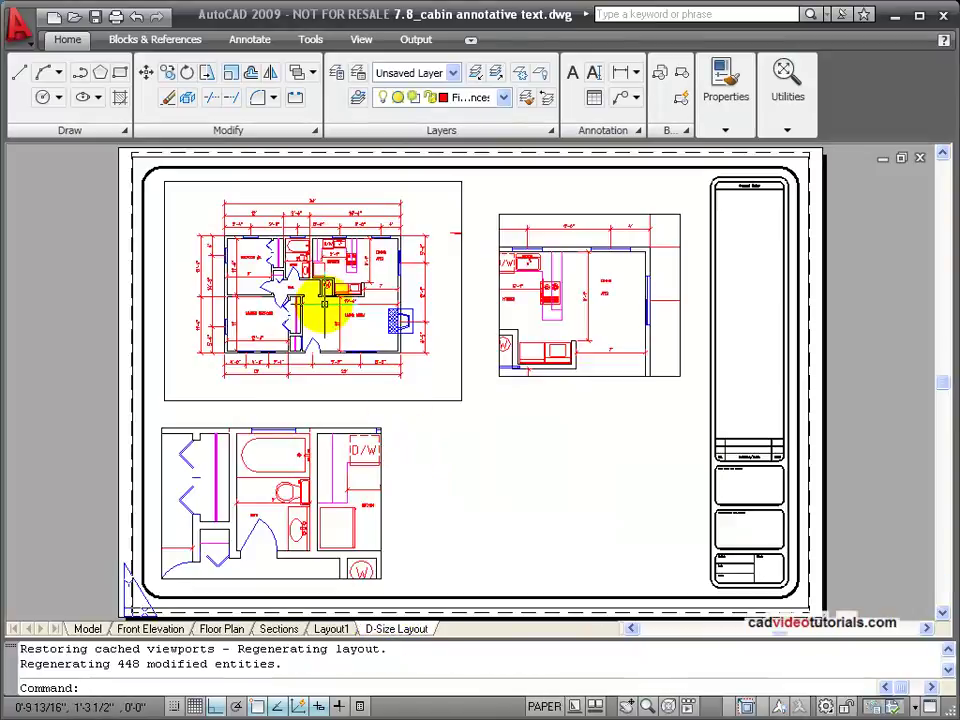
pyautogui.scroll(5, 324, 302)
pyautogui.scroll(-4, 332, 300)
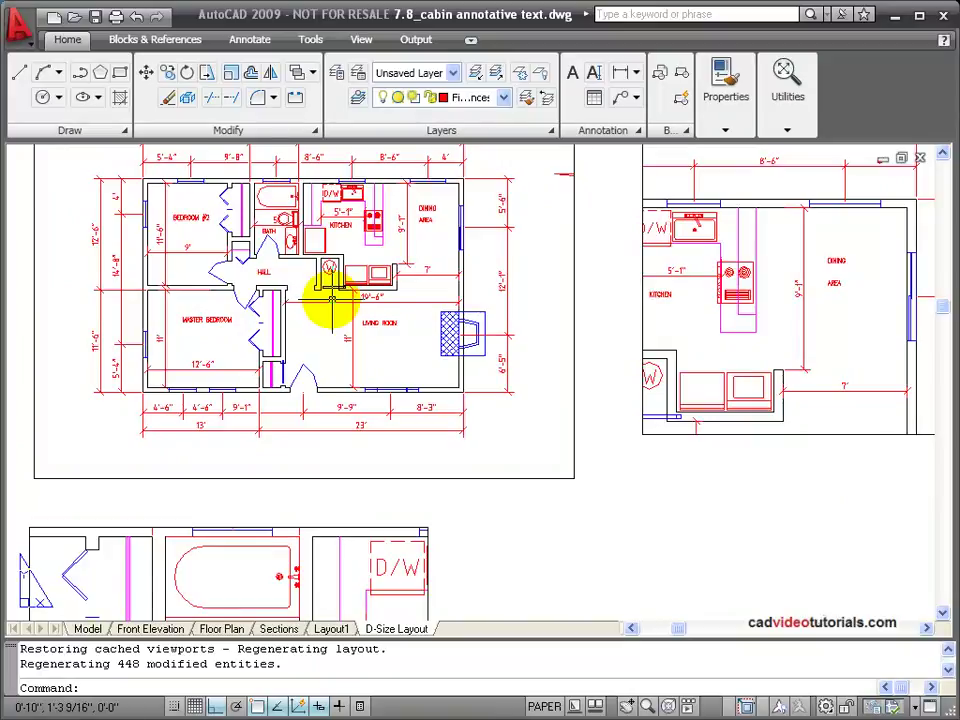
pyautogui.scroll(3, 325, 298)
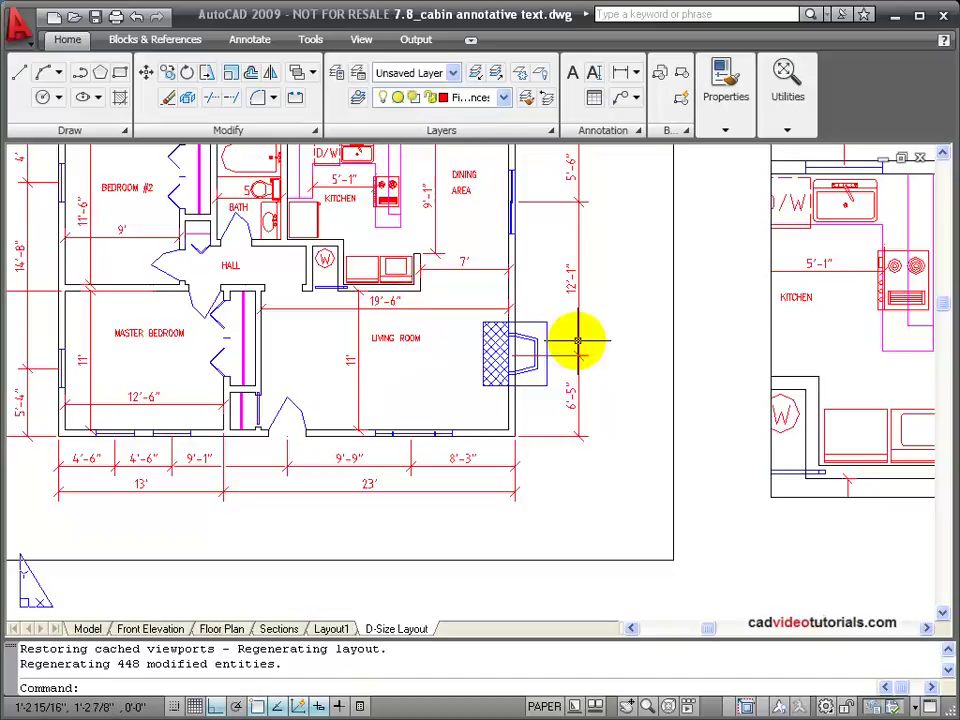
pyautogui.moveTo(668, 318); pyautogui.dragTo(199, 364, button='middle')
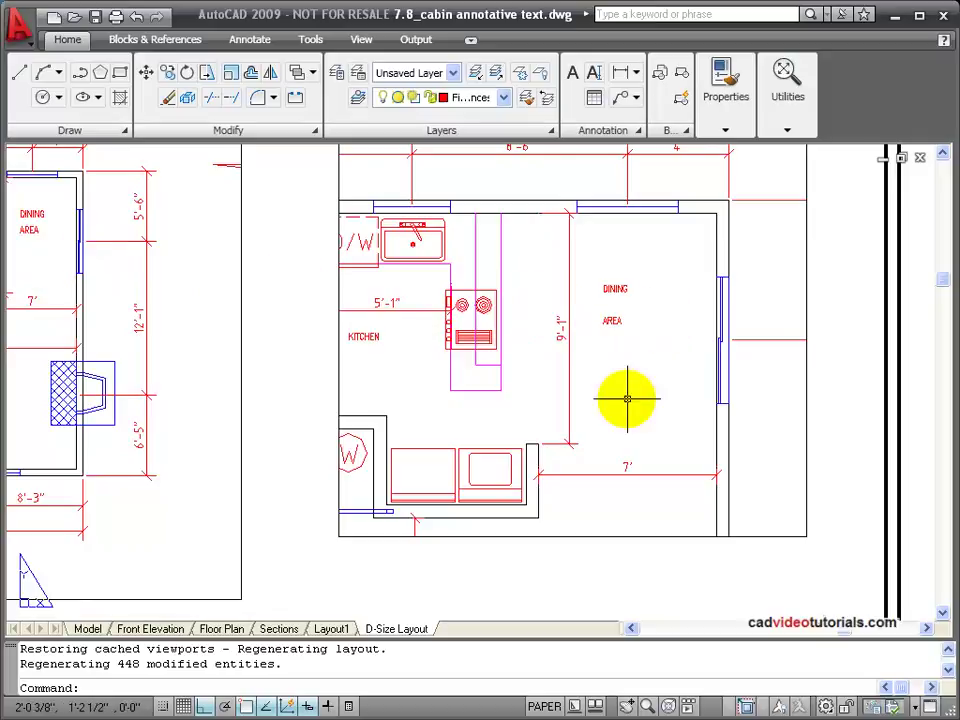
pyautogui.moveTo(609, 420); pyautogui.dragTo(778, 415, button='middle')
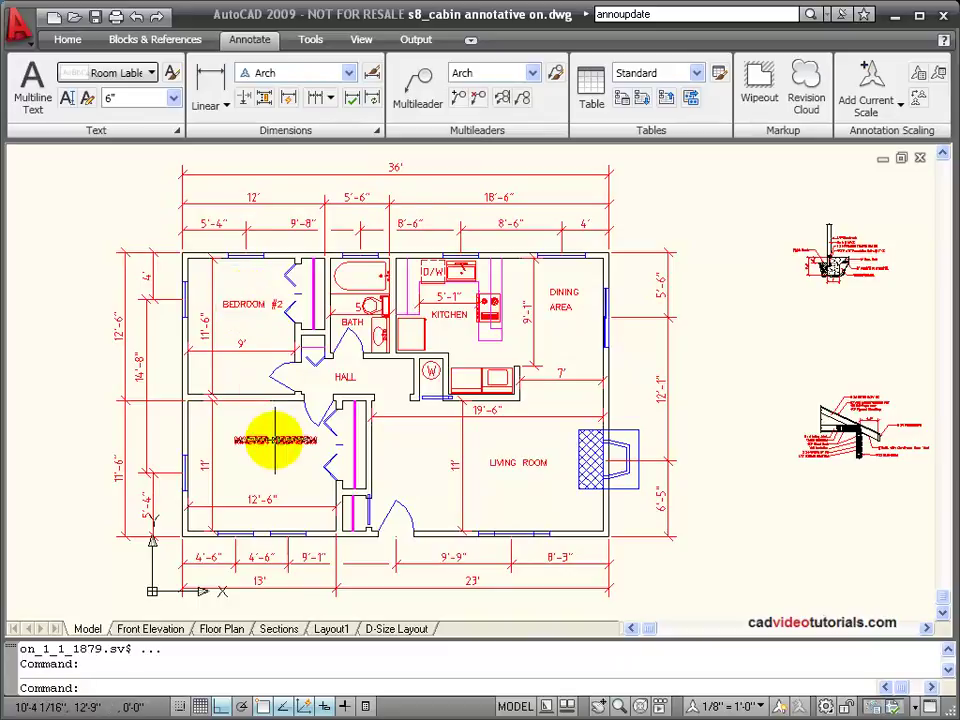
# Bring up the text style settings for the current Room Lables style
pyautogui.click(172, 74)
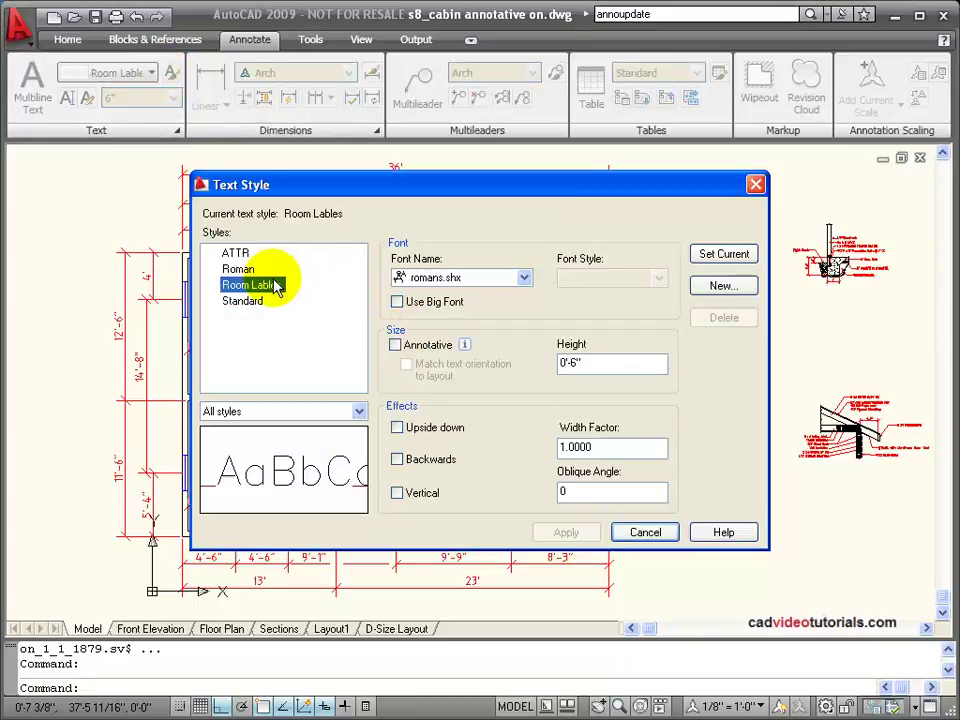
# Mark Room Lables as annotative with a 1/8" paper text height and apply it
pyautogui.click(396, 344)
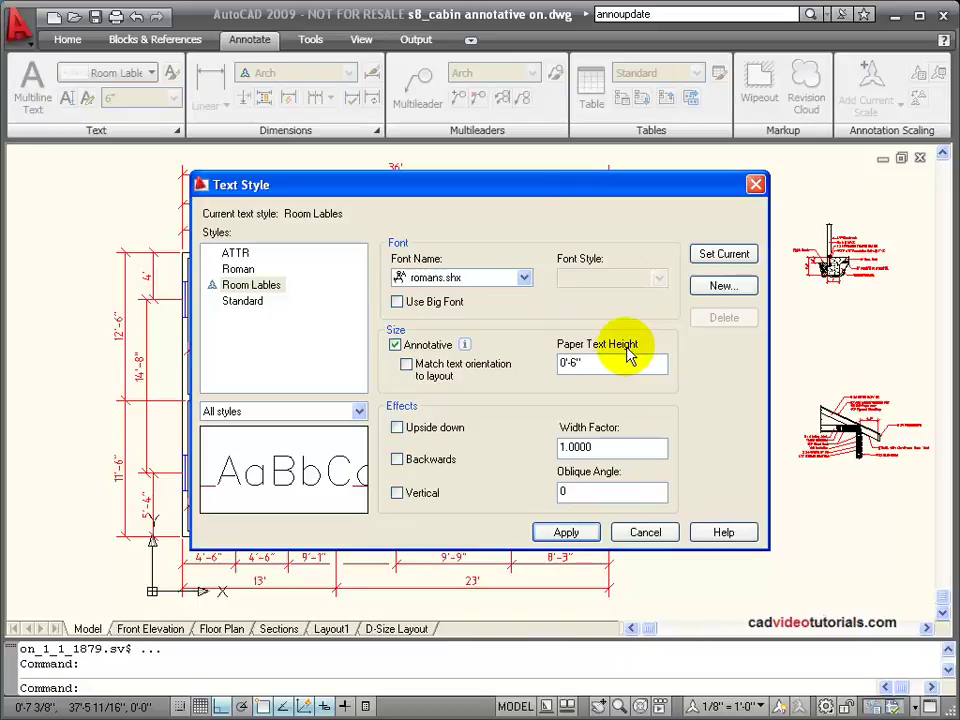
pyautogui.press('BackSpace')
pyautogui.press('BackSpace')
pyautogui.press('BackSpace')
pyautogui.press('BackSpace')
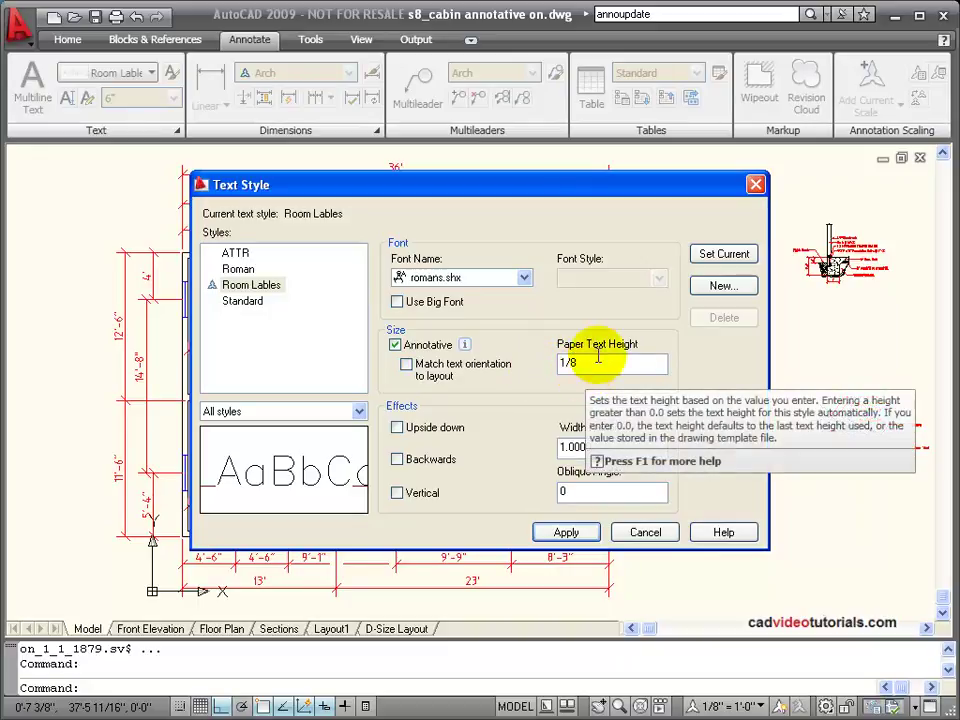
pyautogui.click(580, 530)
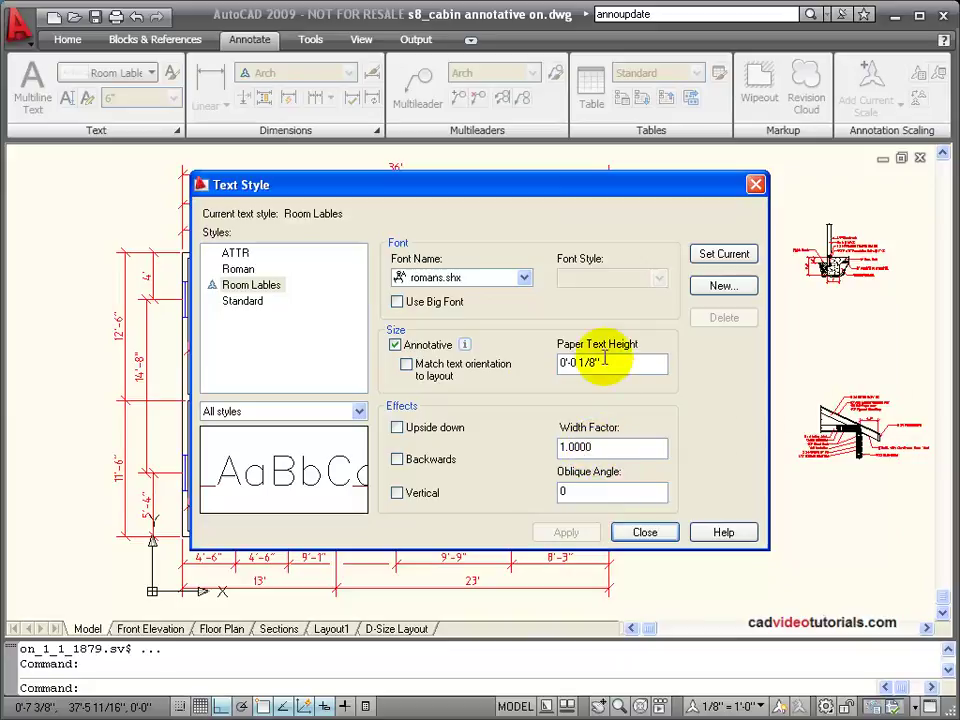
pyautogui.click(652, 531)
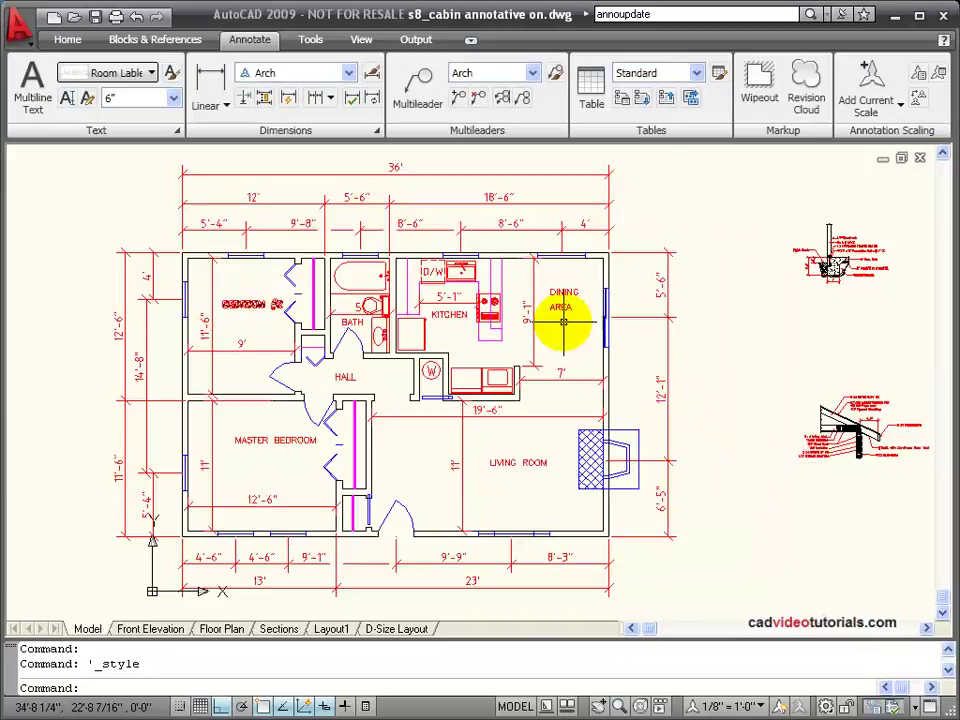
# Run ANNOUPDATE on the Bedroom #2, Master Bedroom, Bath, Hall, Kitchen and Living Room labels
pyautogui.click(253, 306)
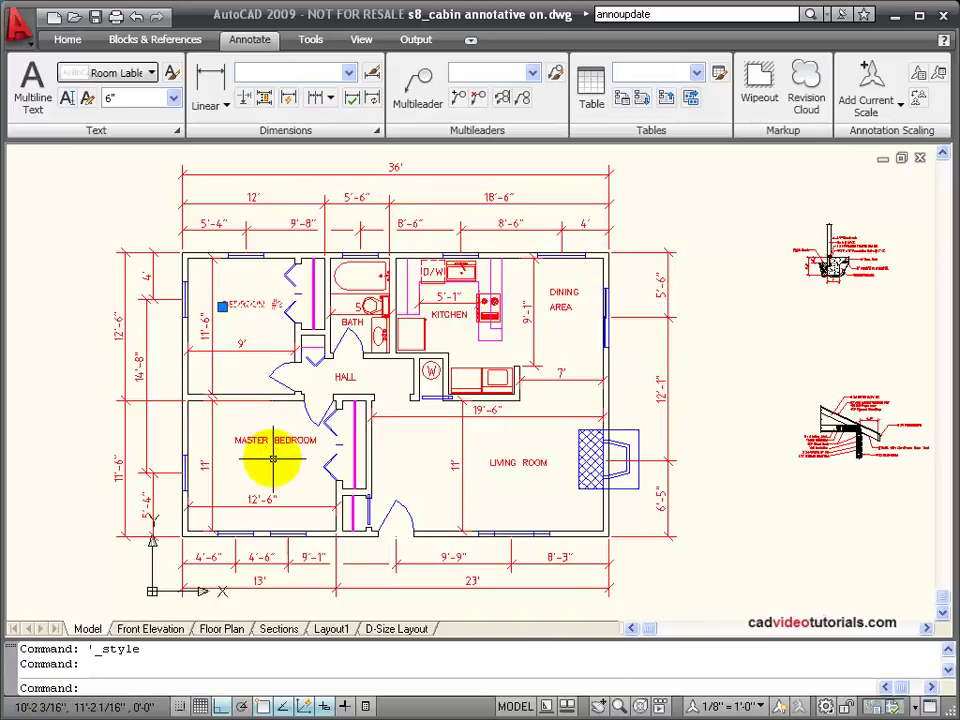
pyautogui.click(257, 442)
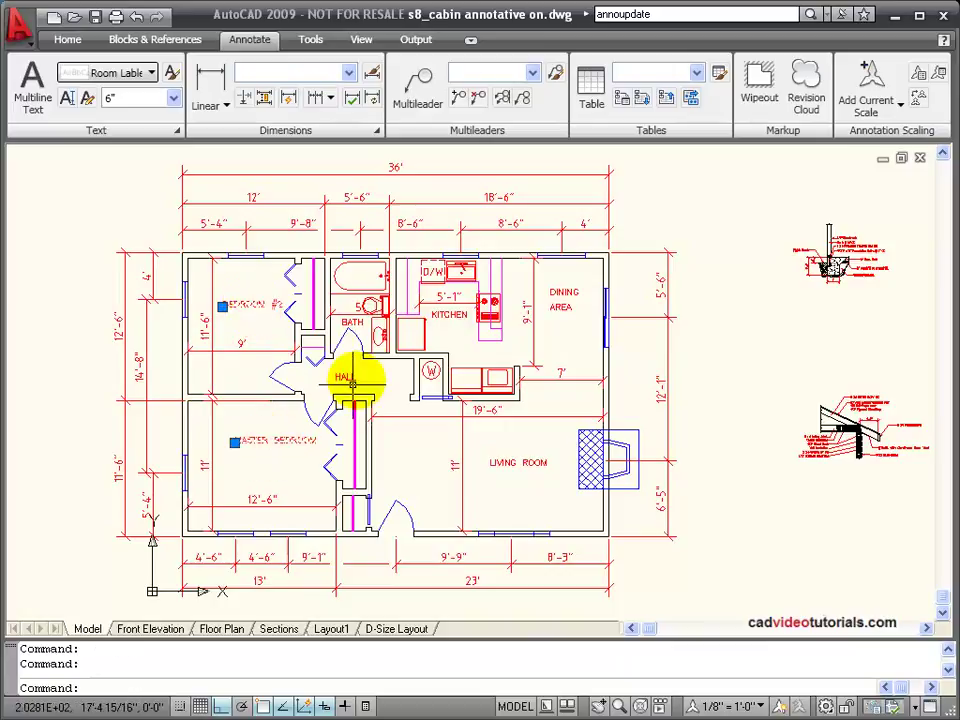
pyautogui.click(349, 323)
pyautogui.click(344, 377)
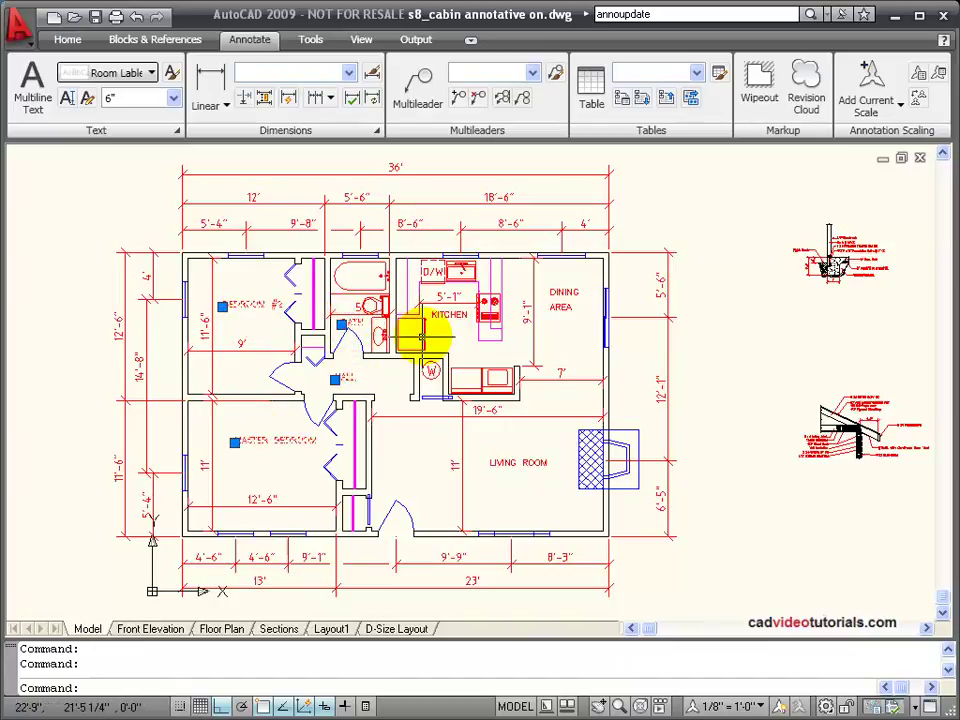
pyautogui.click(451, 316)
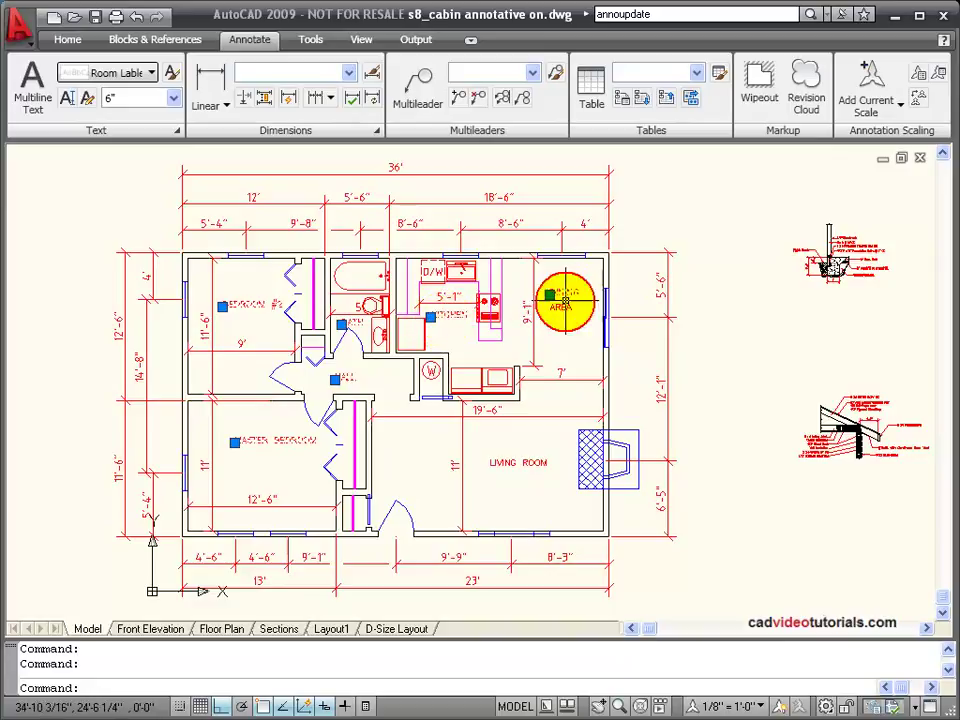
pyautogui.click(527, 462)
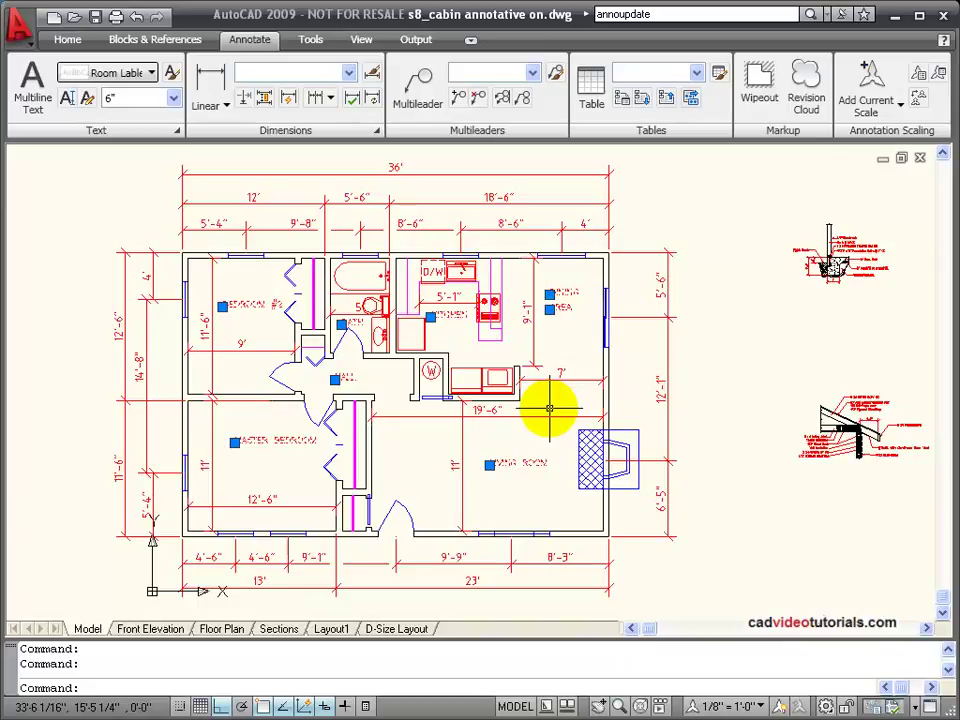
pyautogui.write('annoupdate')
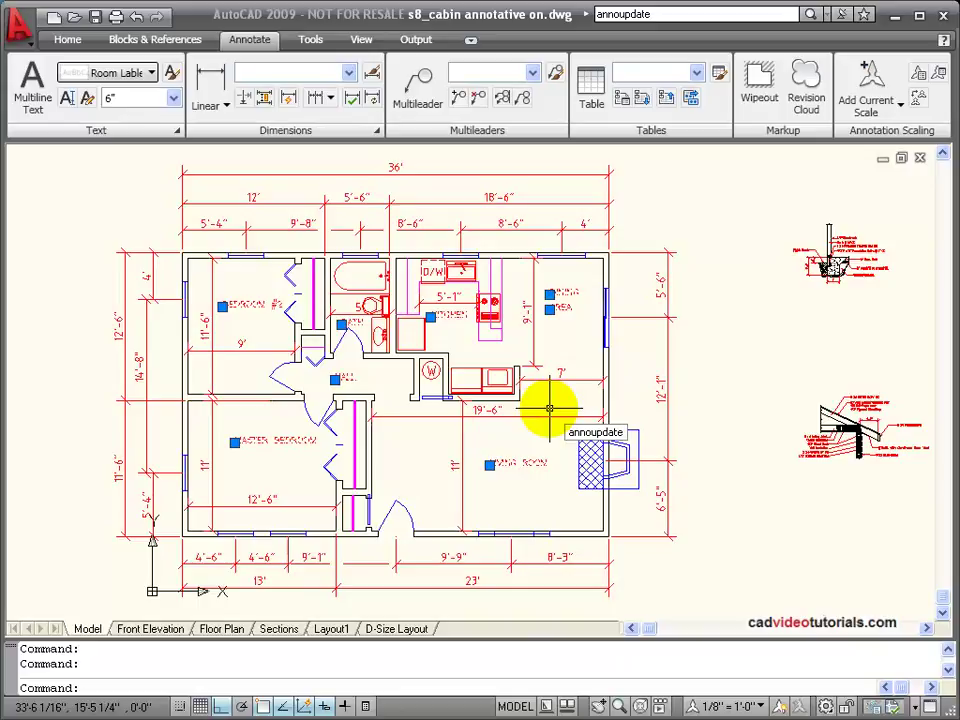
pyautogui.press('Return')
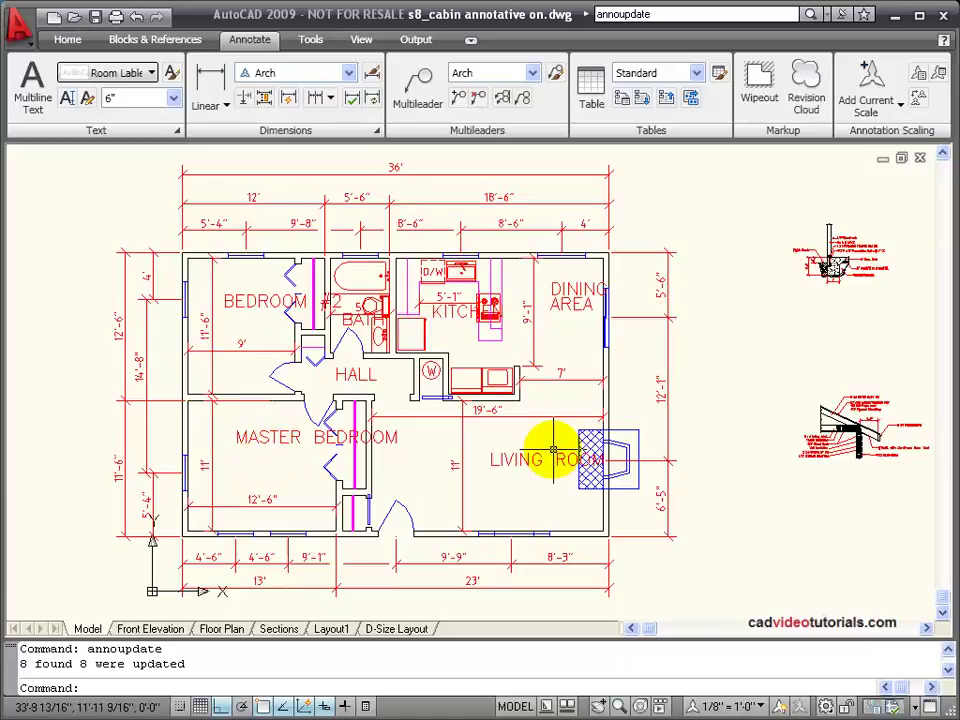
# Check that the DINING AREA label's scale list holds only 1/8" = 1'-0"
pyautogui.click(579, 296)
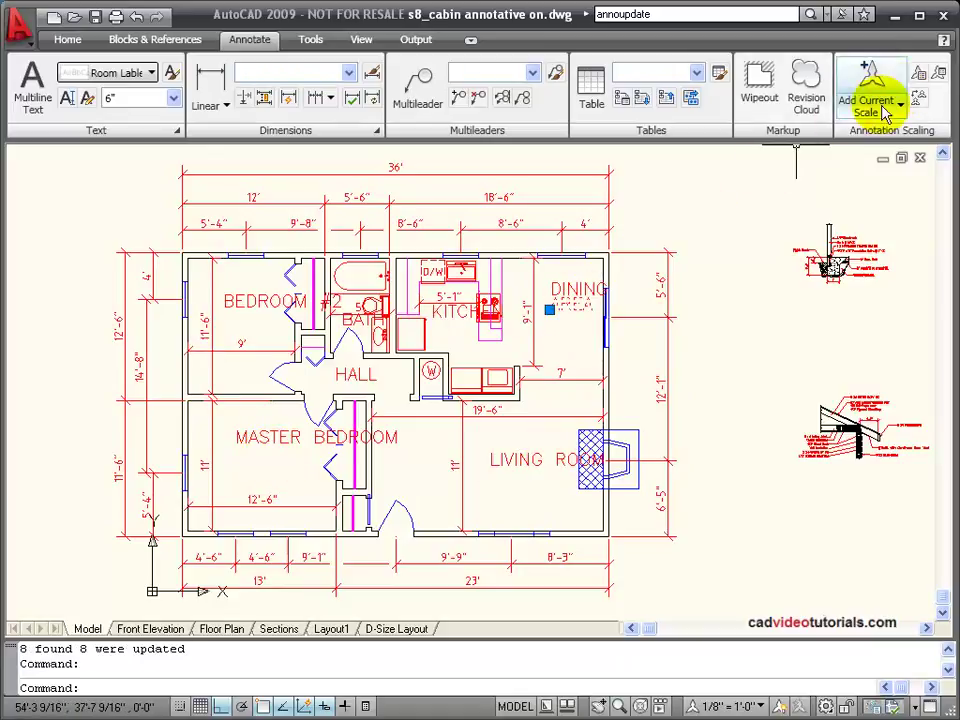
pyautogui.click(940, 75)
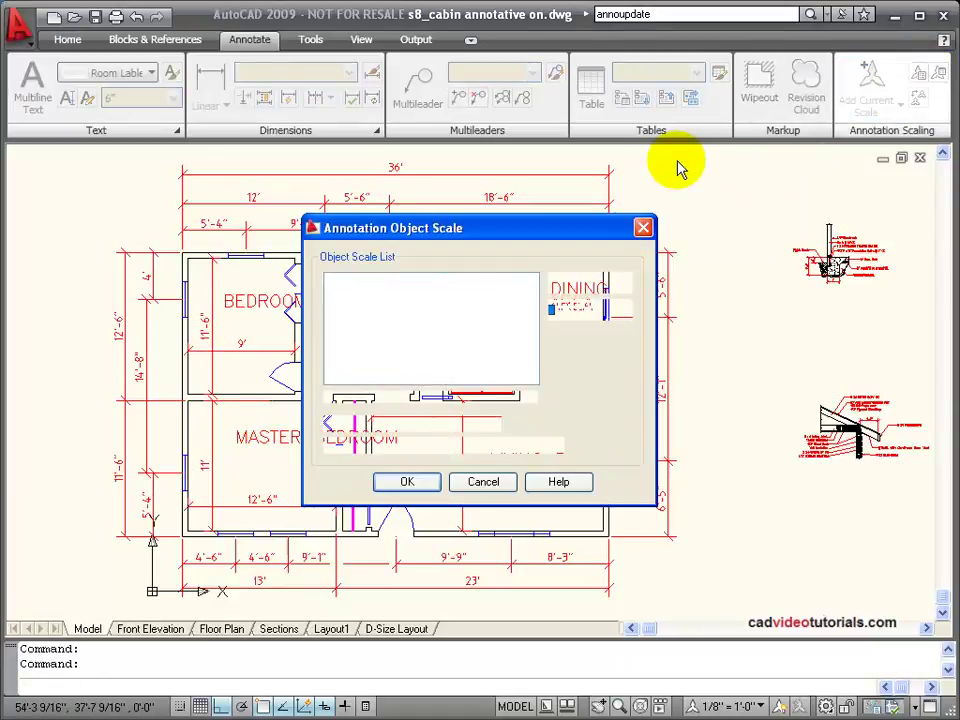
pyautogui.click(508, 484)
# Select all room labels, from BEDROOM #2 through LIVING ROOM and DINING AREA
pyautogui.click(262, 300)
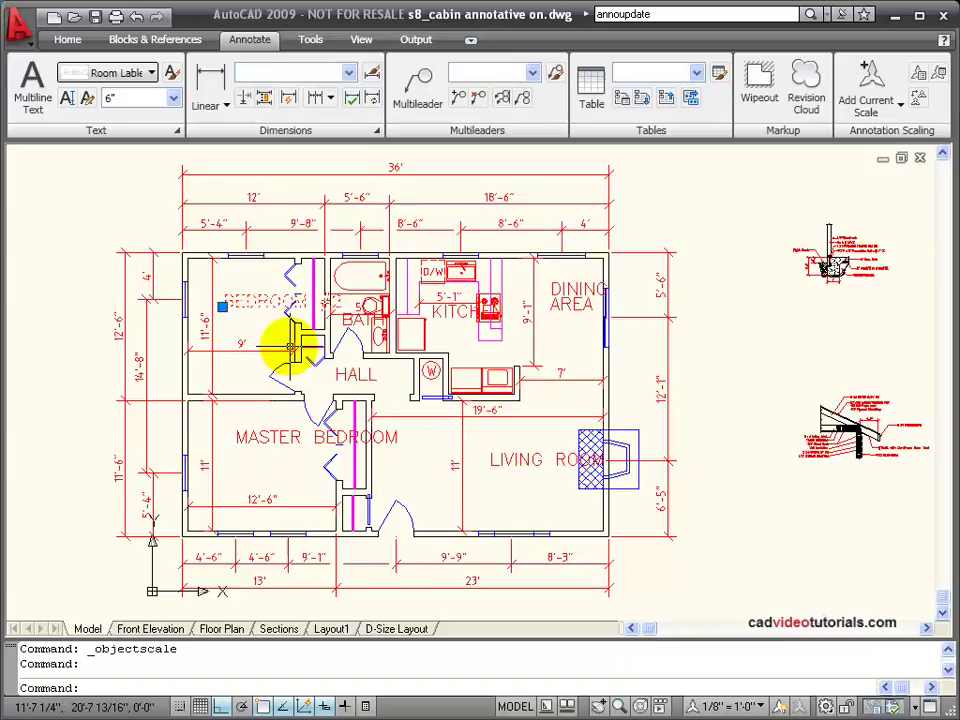
pyautogui.click(280, 438)
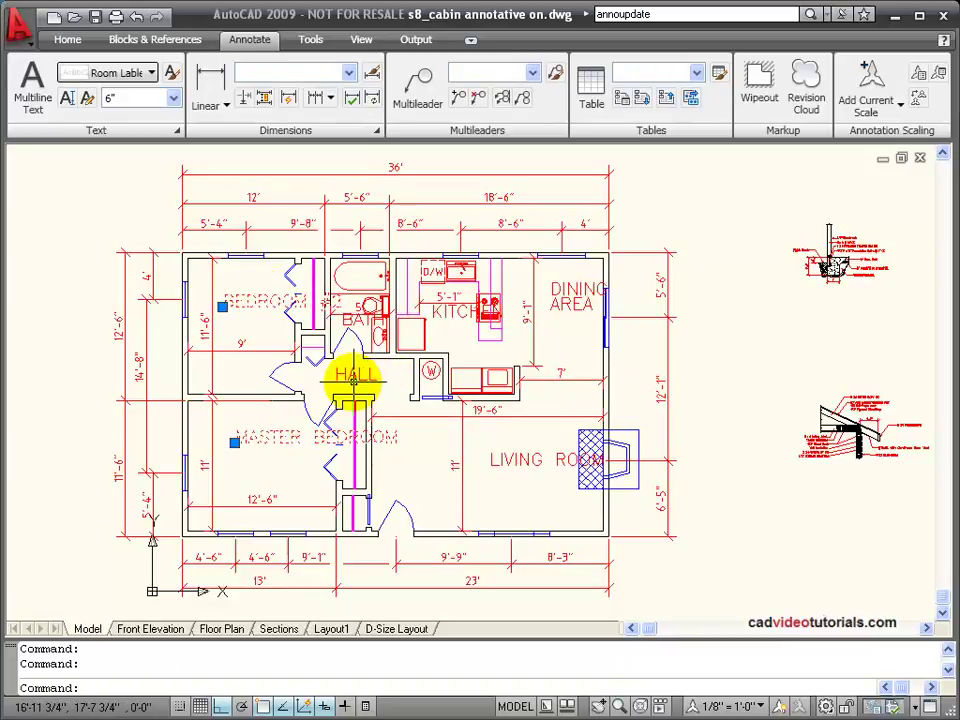
pyautogui.click(354, 375)
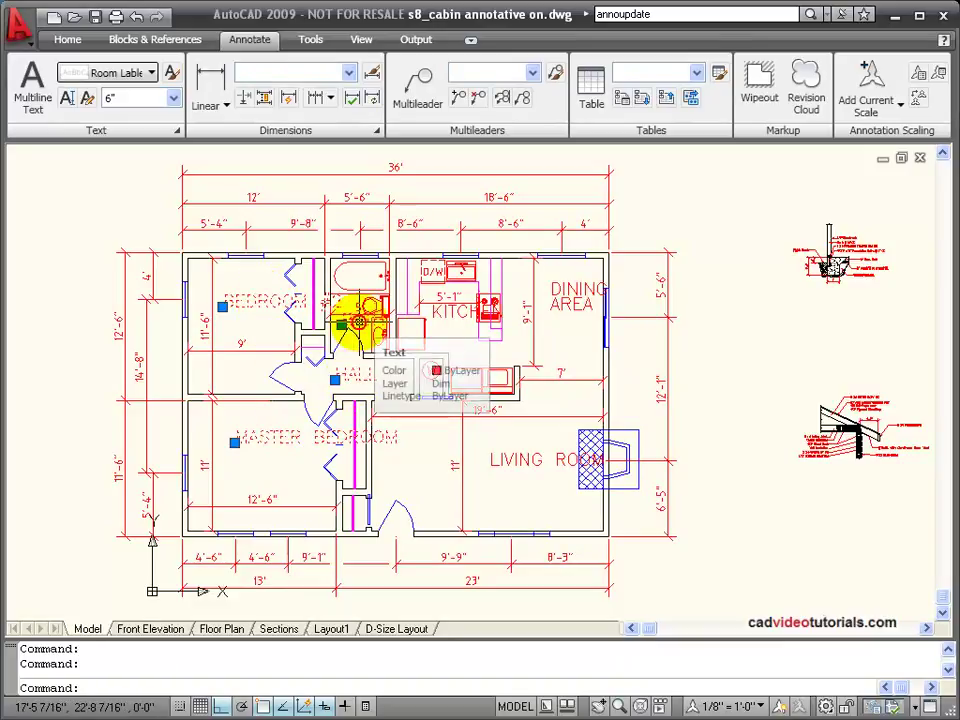
pyautogui.click(358, 318)
pyautogui.click(450, 314)
pyautogui.click(450, 314)
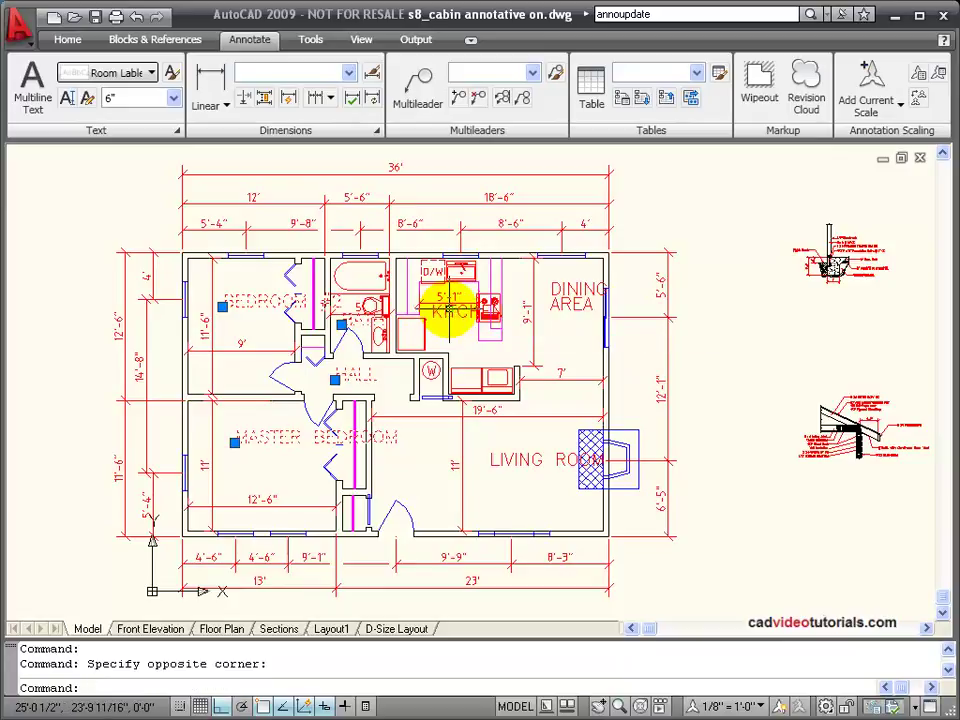
pyautogui.click(495, 456)
pyautogui.click(507, 452)
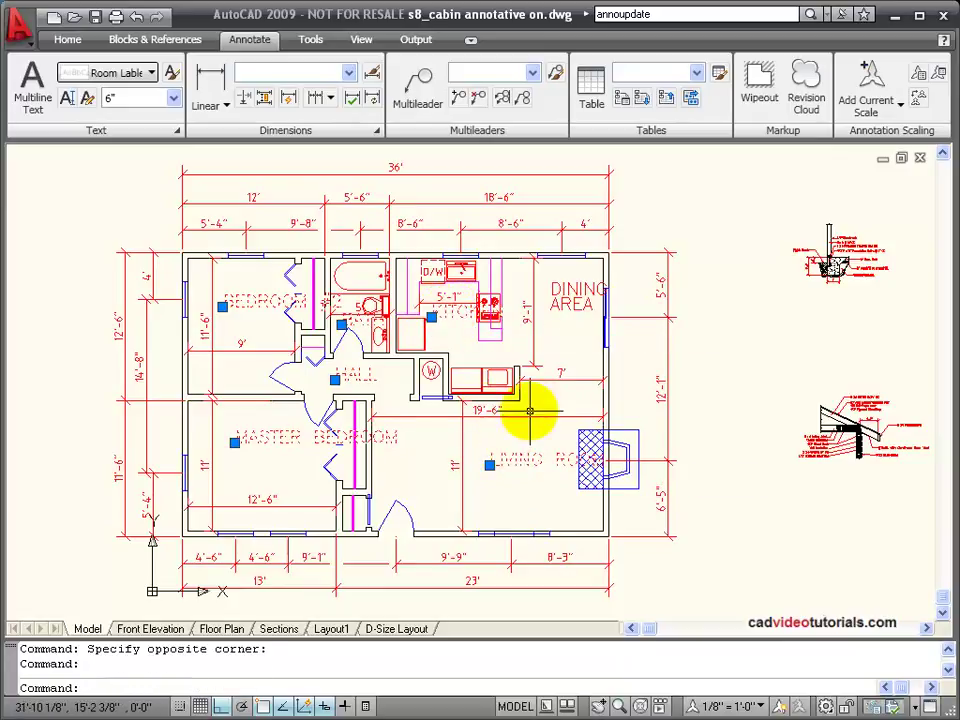
pyautogui.click(555, 293)
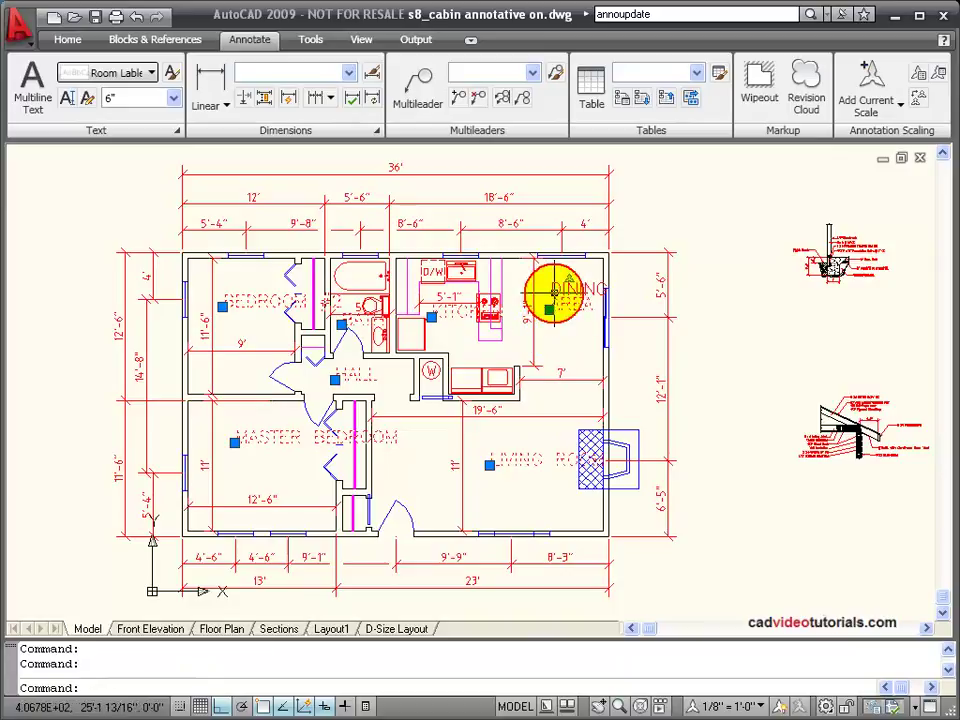
# With auto-add on, step through 1/4", 1/2" and 3/4" = 1'-0" scales, then disable auto-add
pyautogui.click(800, 708)
pyautogui.click(722, 707)
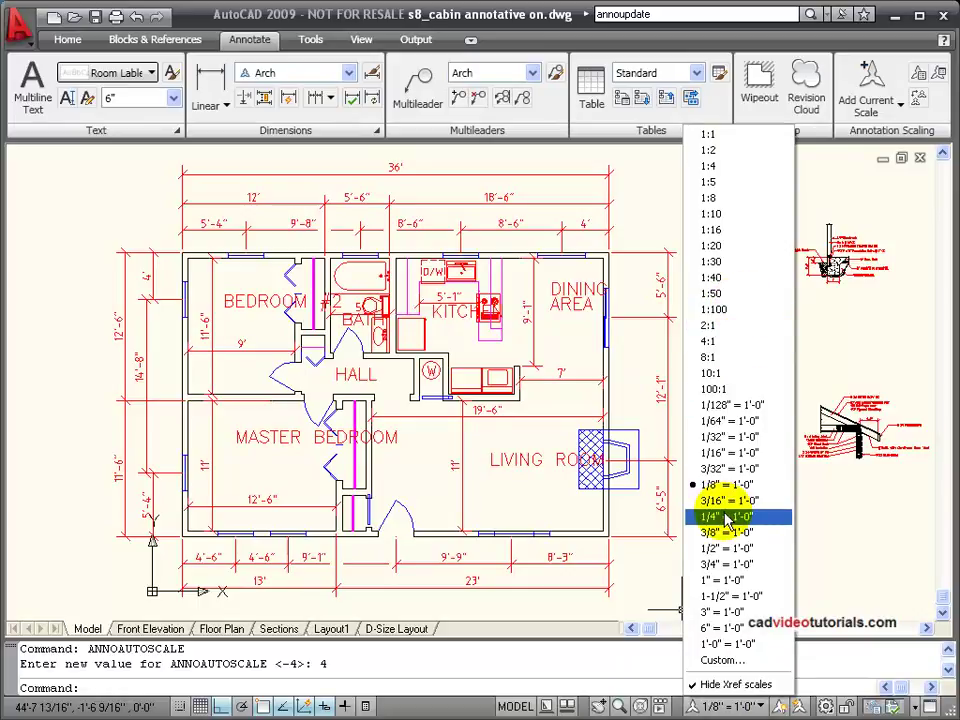
pyautogui.click(727, 518)
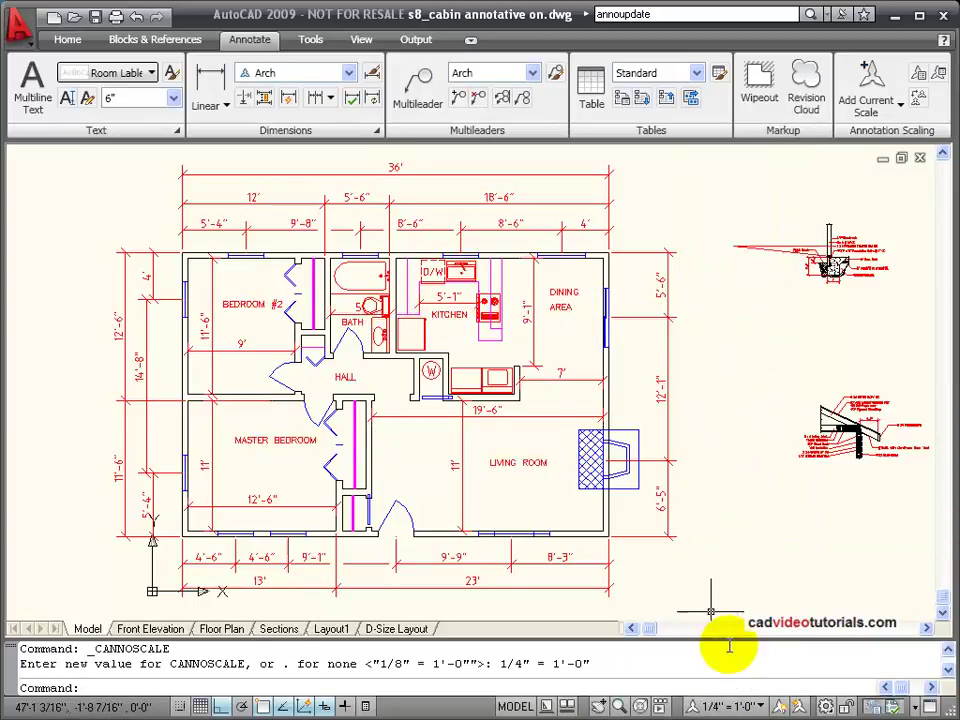
pyautogui.click(752, 706)
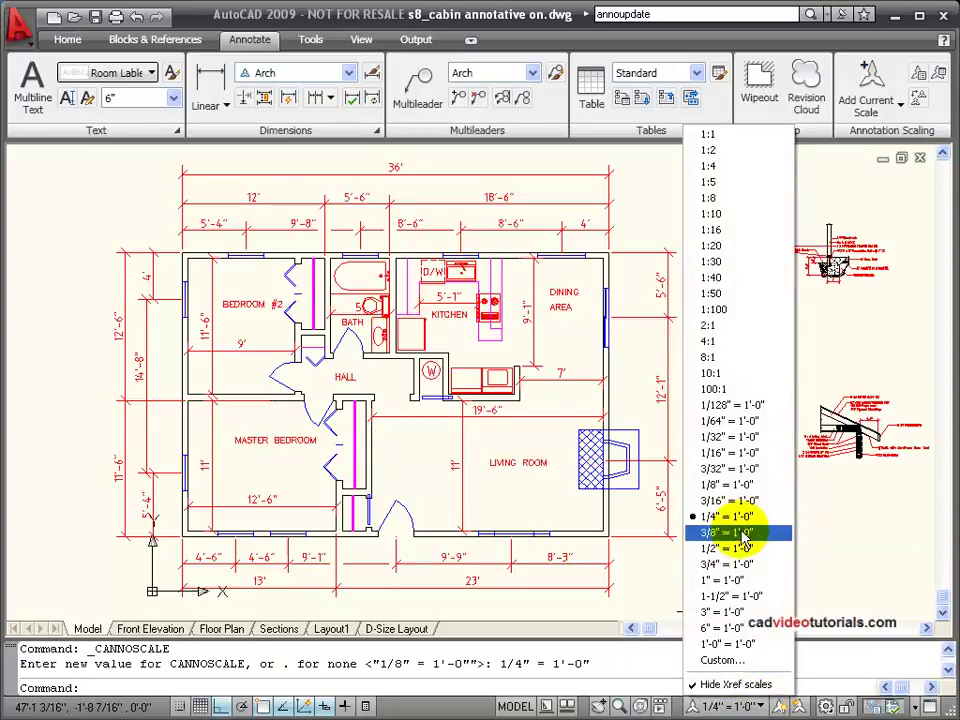
pyautogui.click(740, 548)
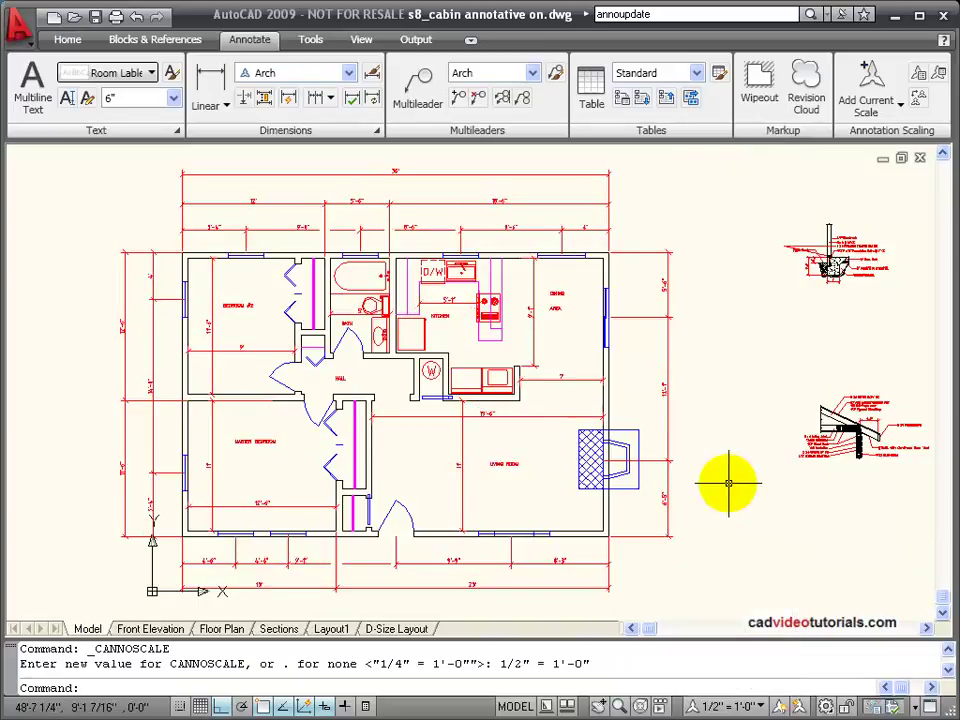
pyautogui.click(760, 706)
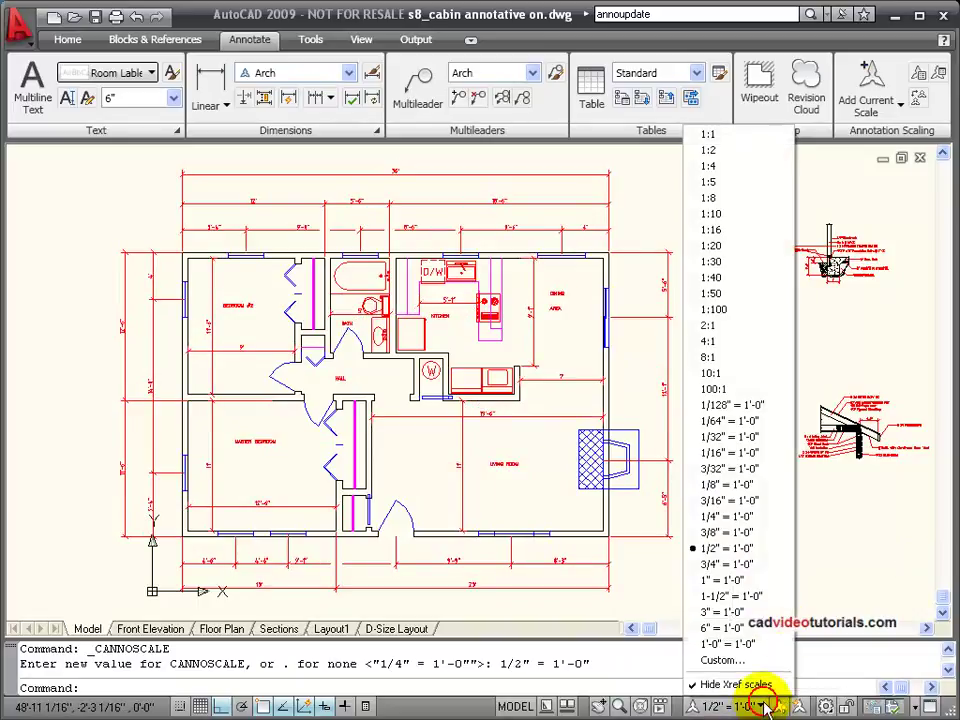
pyautogui.click(755, 566)
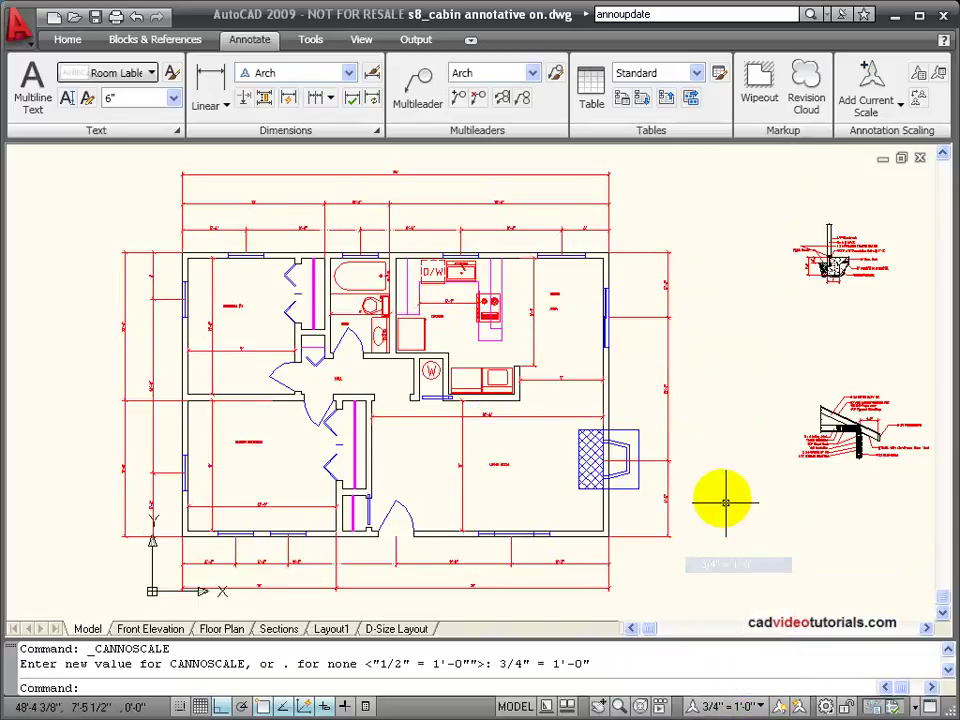
pyautogui.click(800, 706)
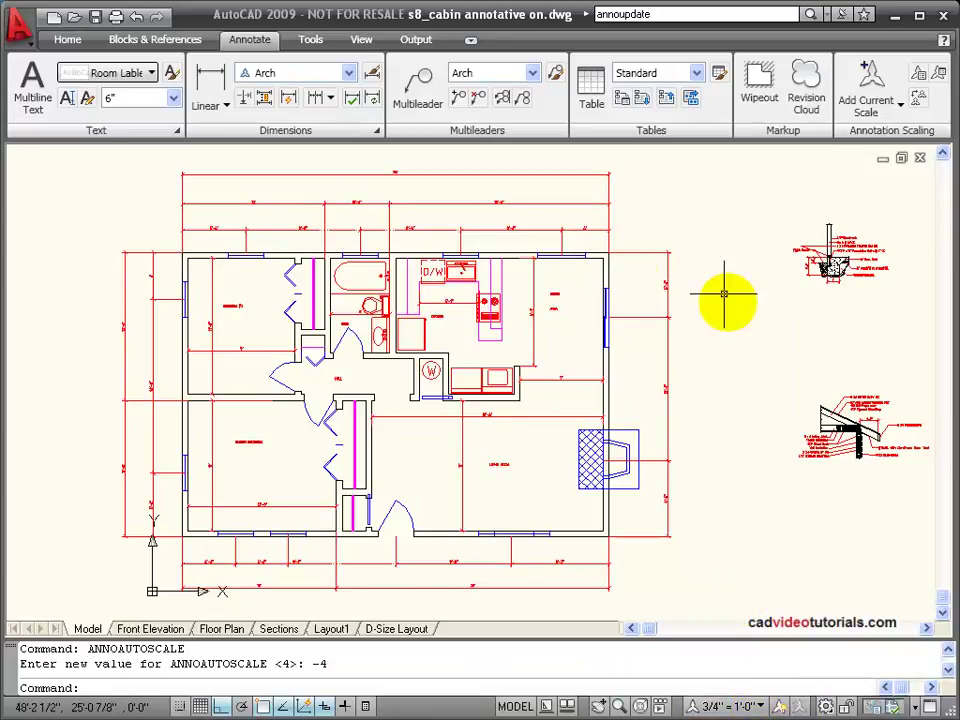
# Confirm a label lists 1/8", 1/4", 1/2" and 3/4" scales, then set annotation scale to 1/4" = 1'-0"
pyautogui.click(551, 289)
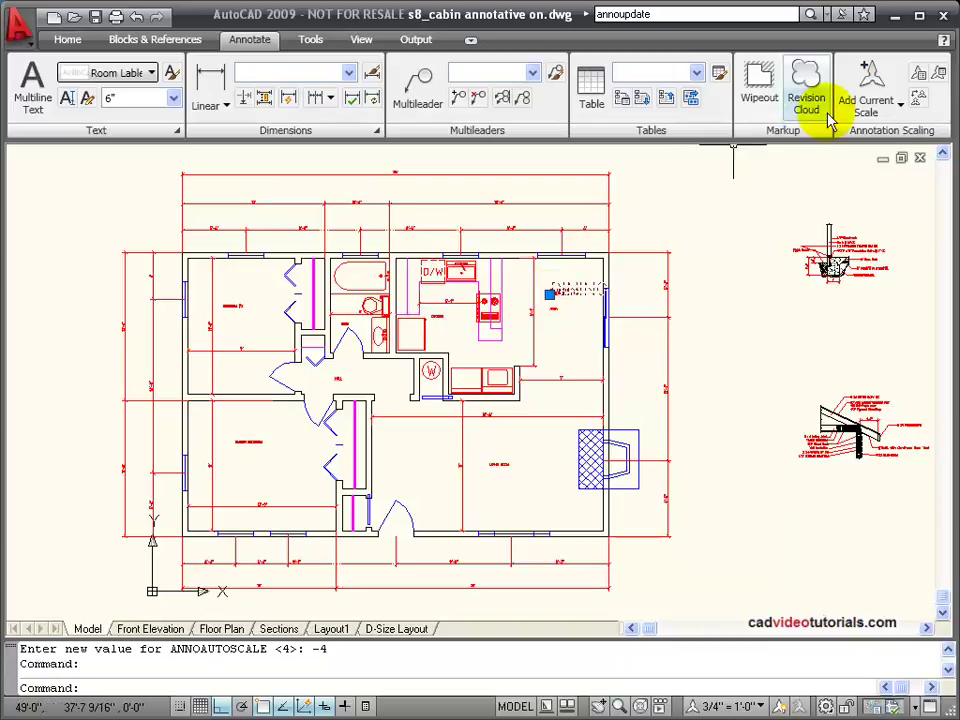
pyautogui.click(914, 76)
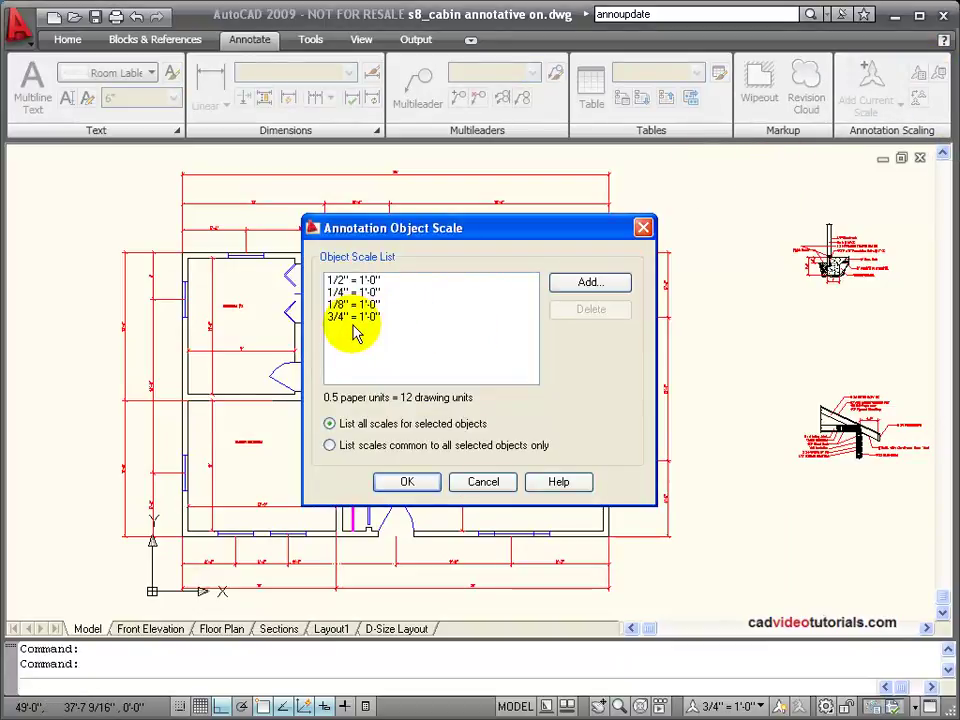
pyautogui.click(484, 482)
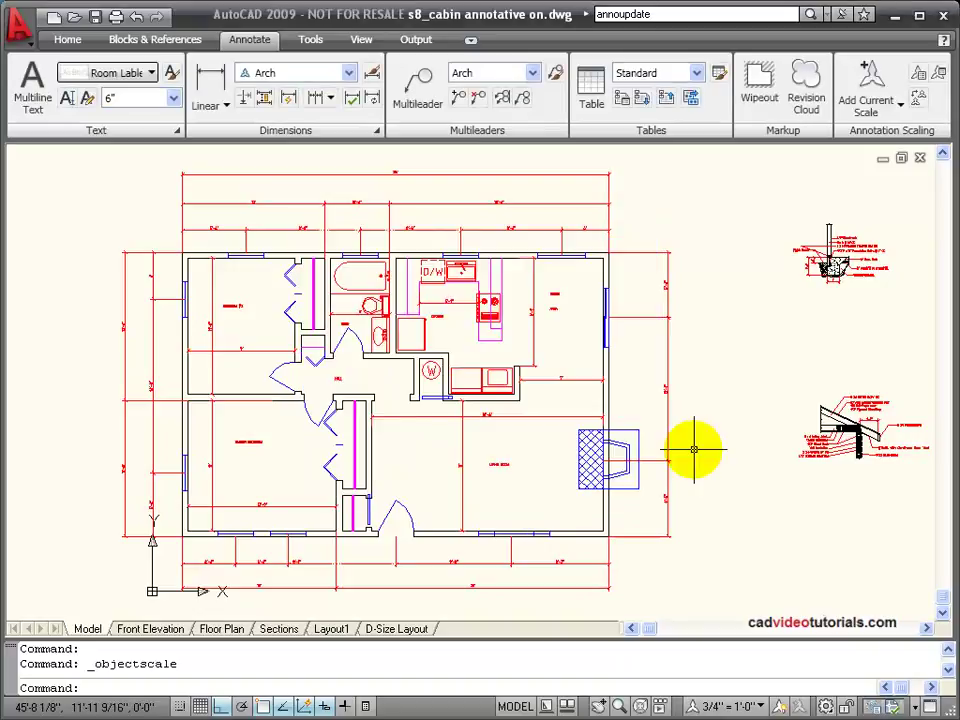
pyautogui.click(728, 706)
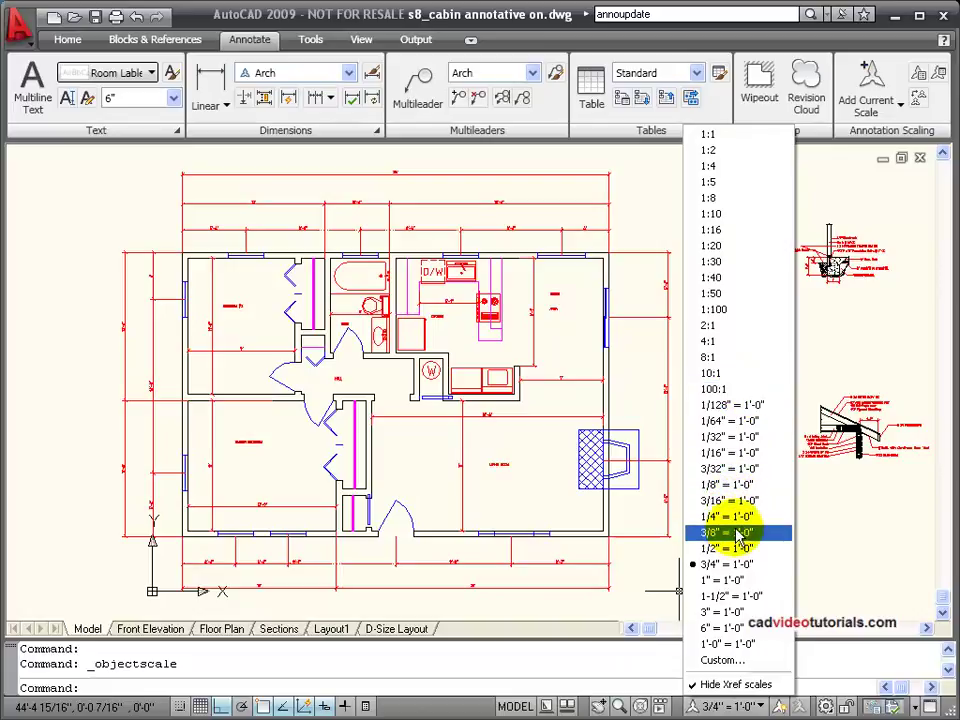
pyautogui.click(725, 516)
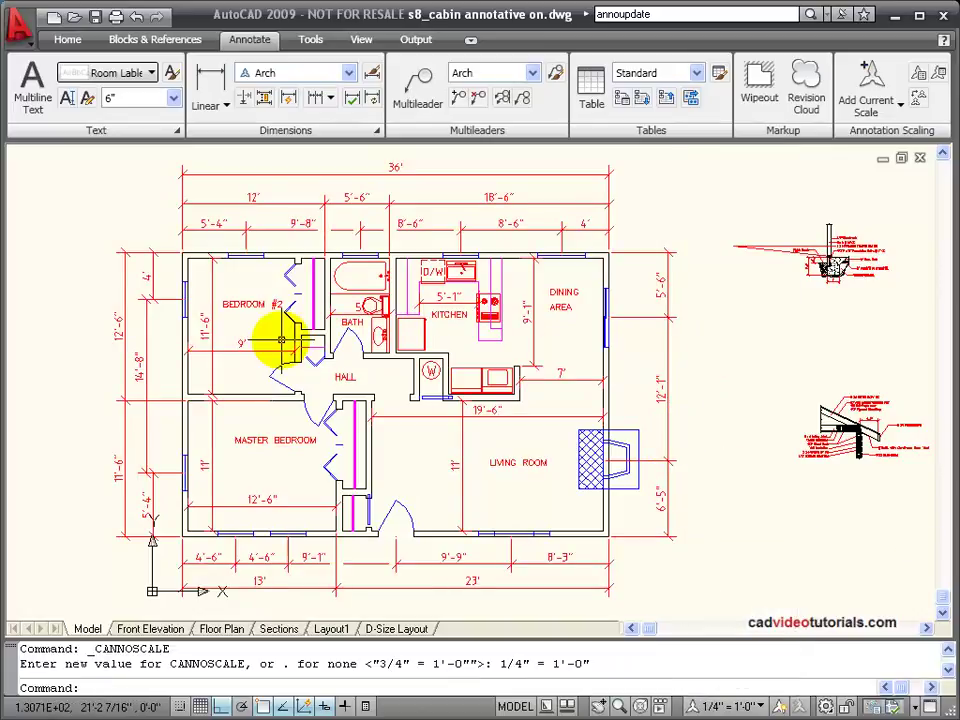